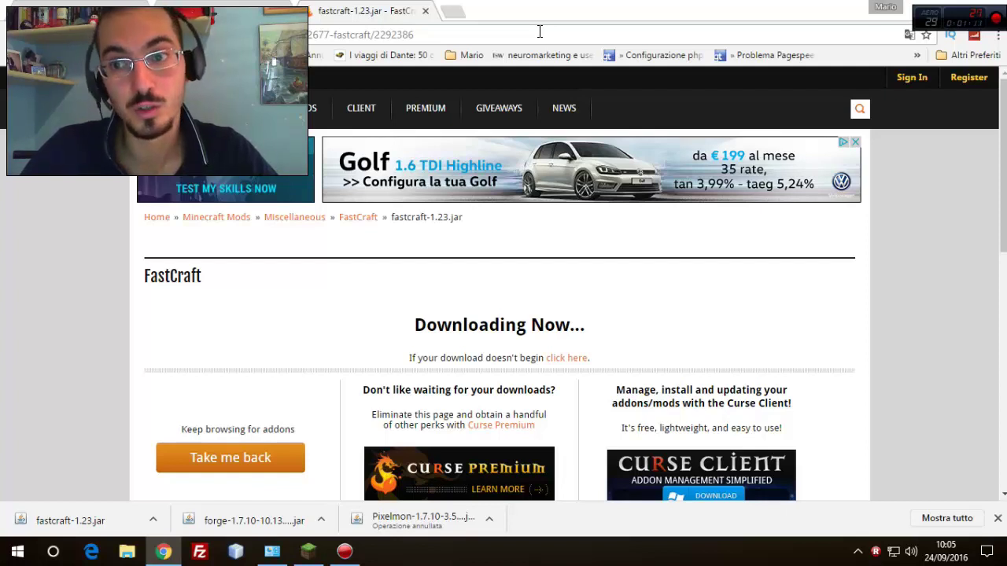
Search the web for "download forge 1.7.10" in a new tab and open the 1.7.10 Minecraft Forge download page
left_click(458, 10)
type("d")
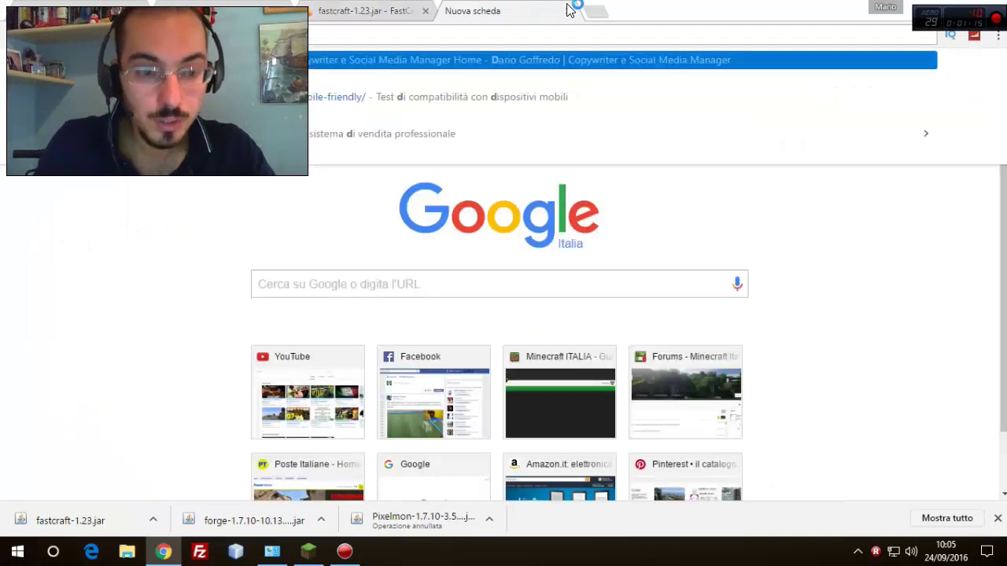
type("ownloa")
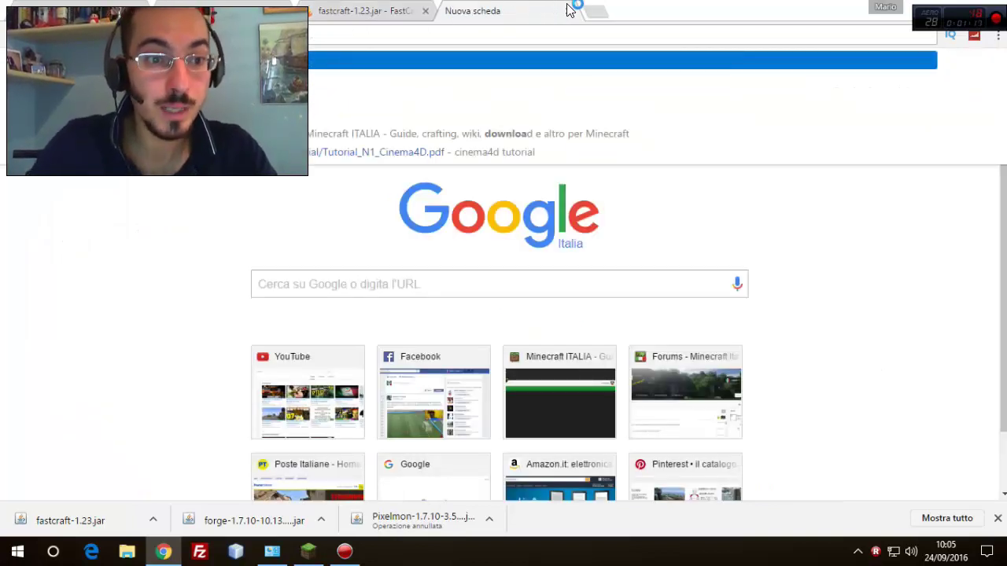
type("d forge 1.7.10")
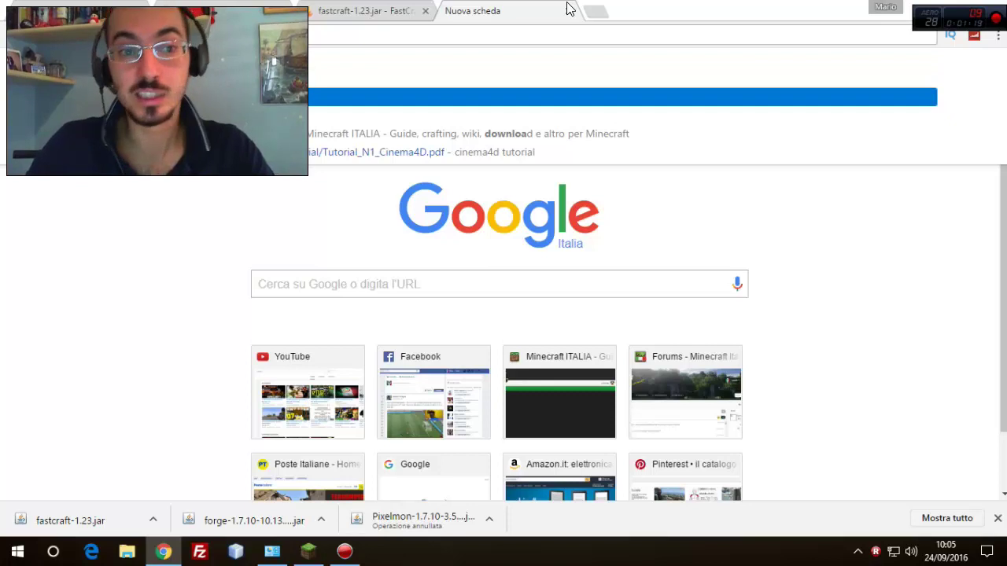
key("Return")
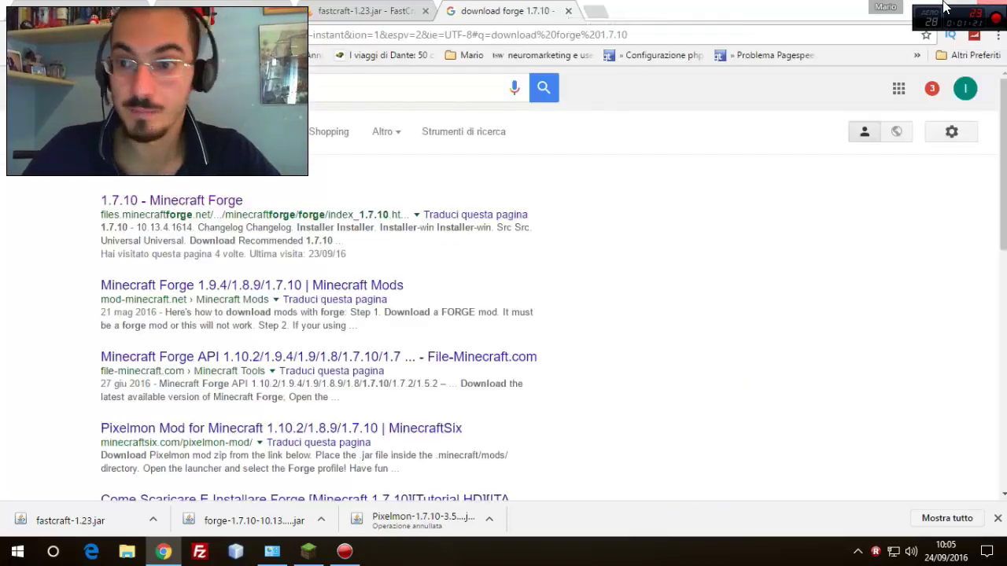
left_click(234, 201)
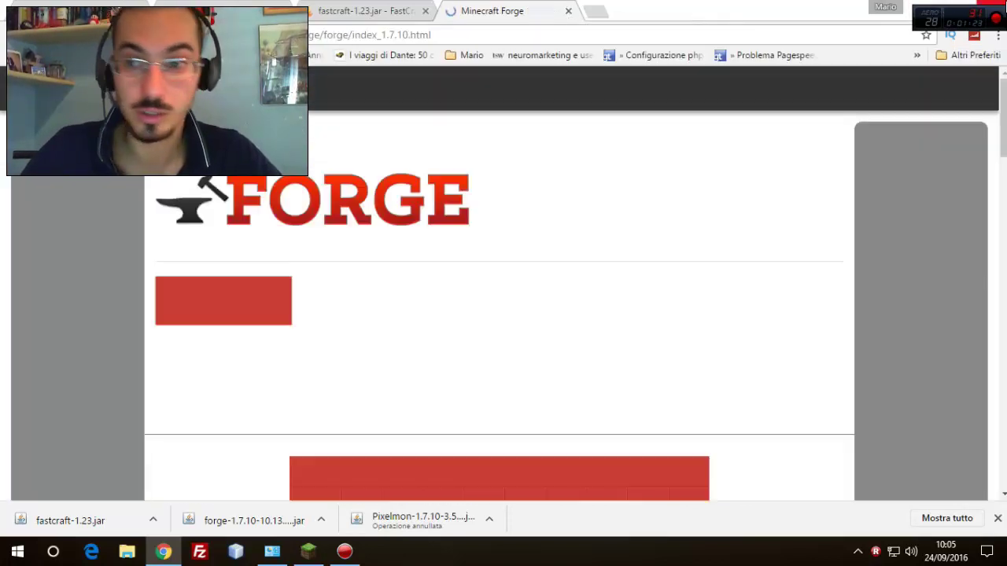
Switch to the Minecraft launcher, clearing the windows over it, and check its list of profiles and their versions
left_click(938, 6)
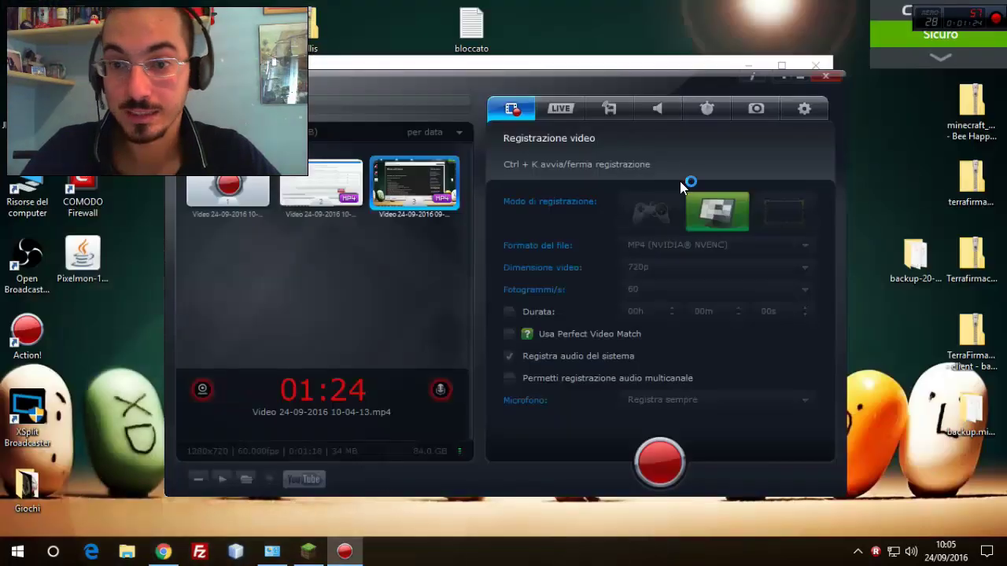
left_click(809, 84)
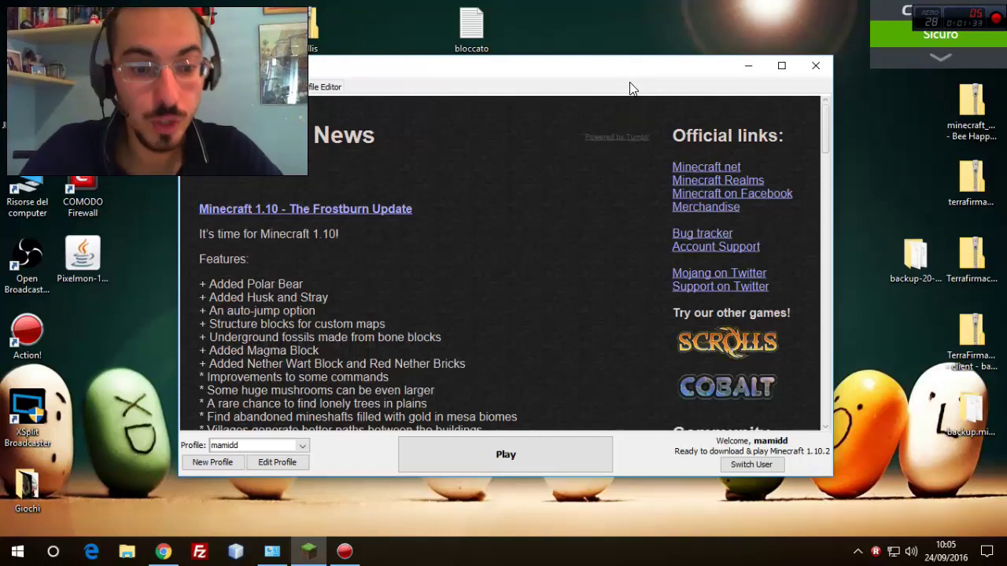
left_click(330, 87)
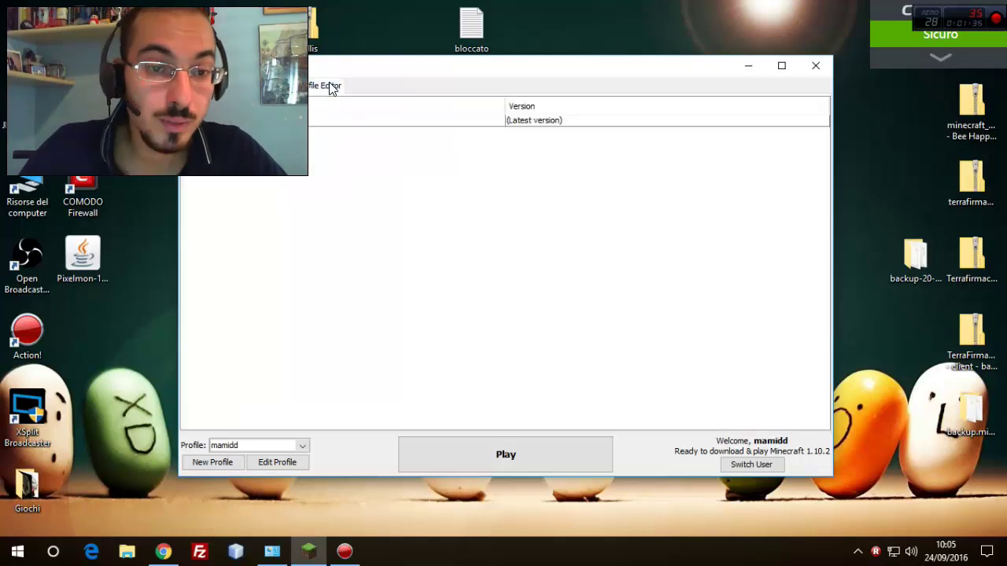
left_click(219, 85)
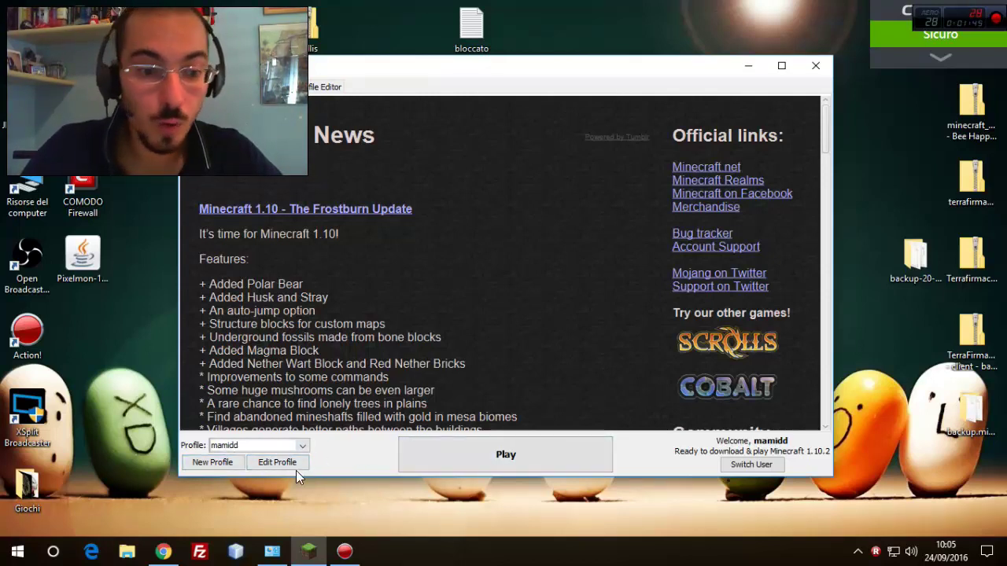
Create a new launcher profile named 1.7.10 that uses version release 1.7.10
left_click(203, 467)
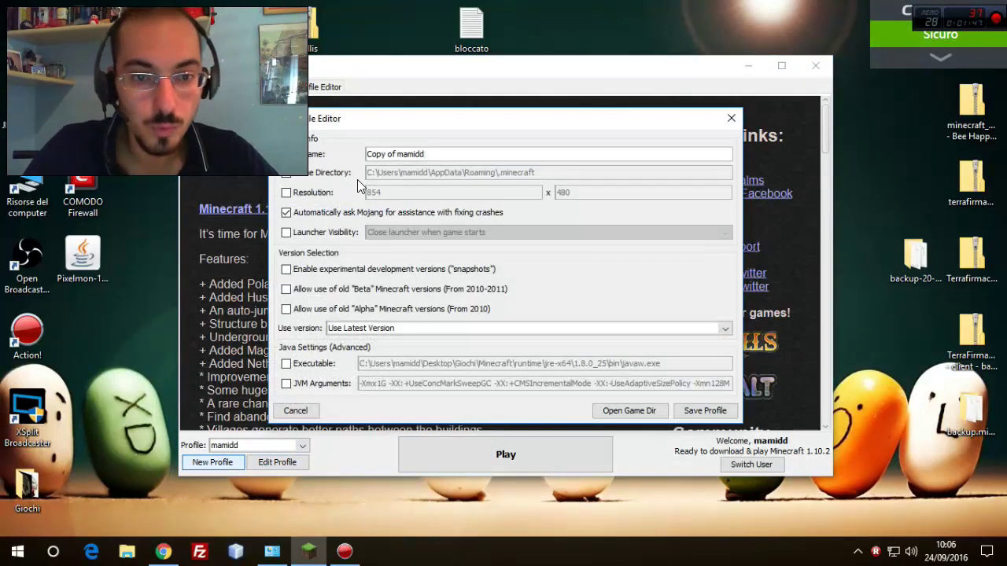
left_click_drag(433, 153, 313, 154)
type("1.7.10")
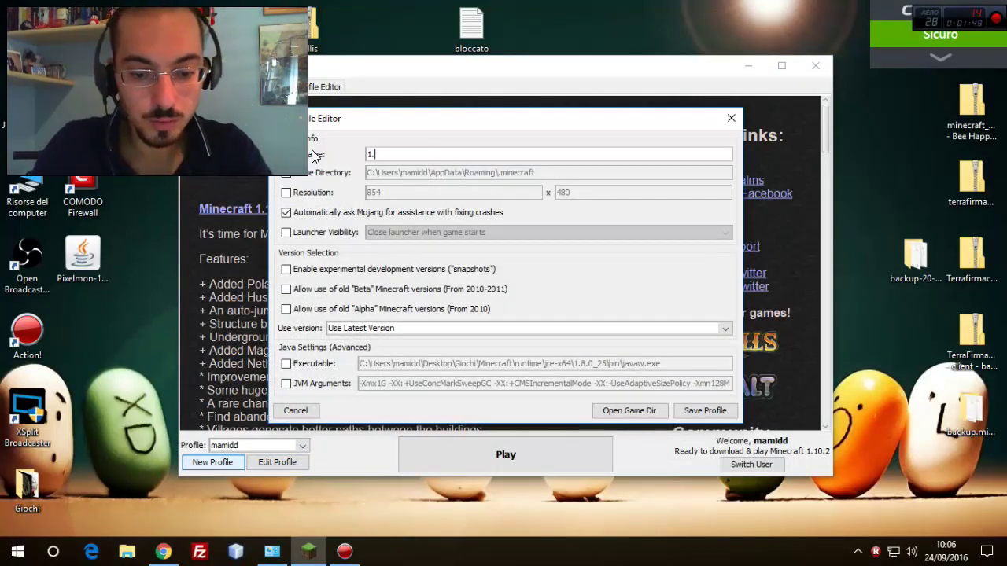
left_click(431, 329)
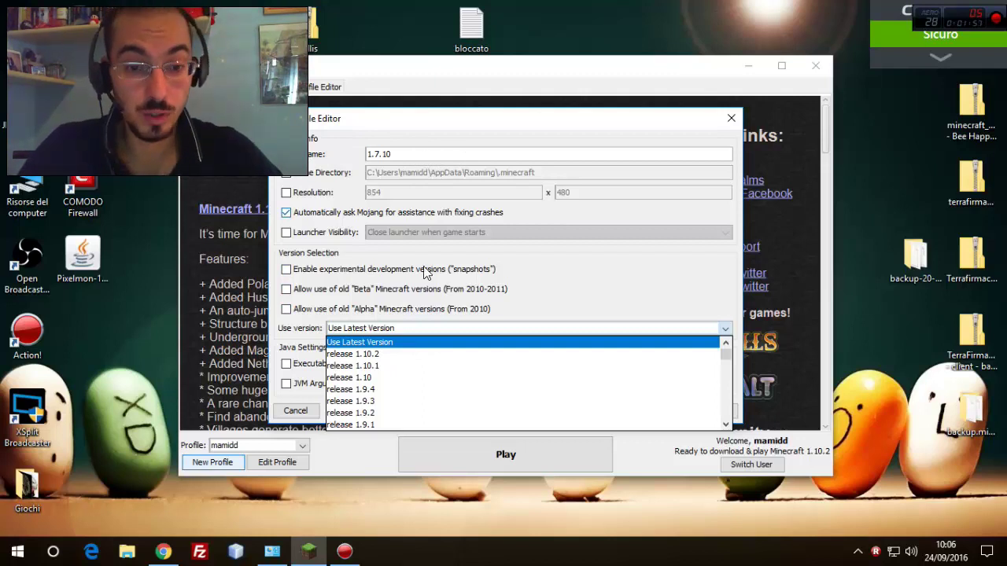
scroll(425, 374, "down", 4)
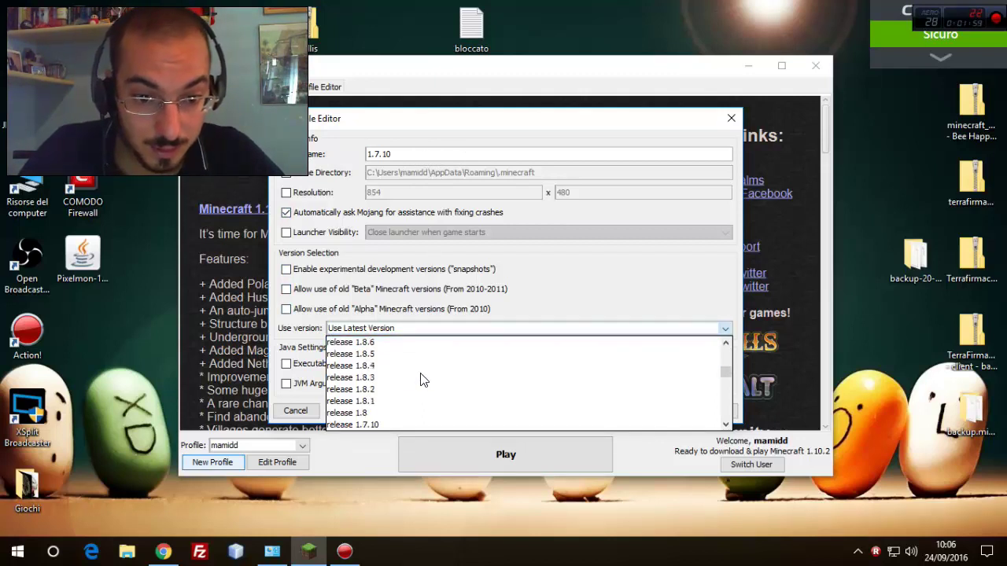
scroll(423, 379, "down", 1)
left_click(377, 391)
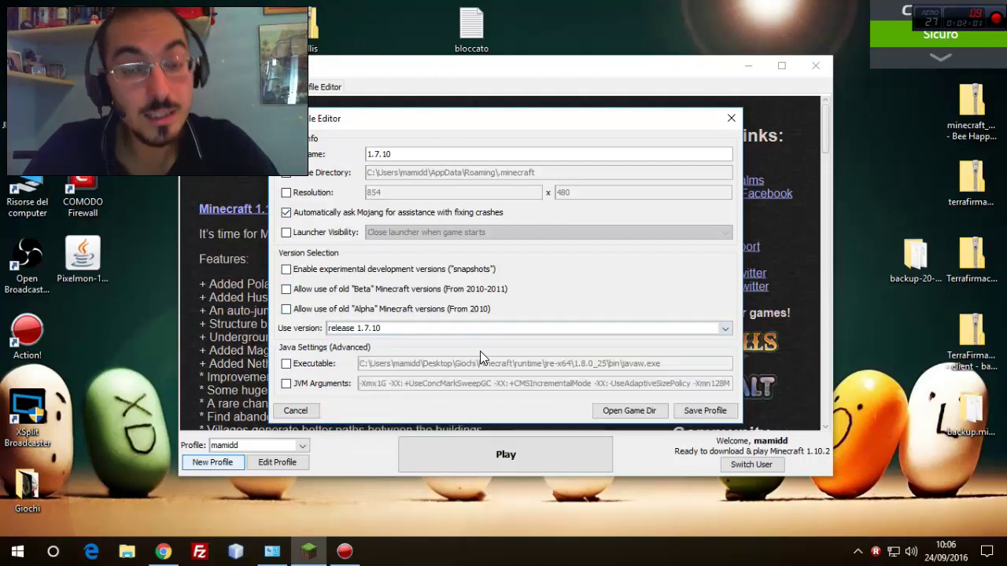
View the profile's .minecraft game directory, allowing launcher.jar to run cmd.exe in the COMODO alert, and close the folder
left_click(629, 415)
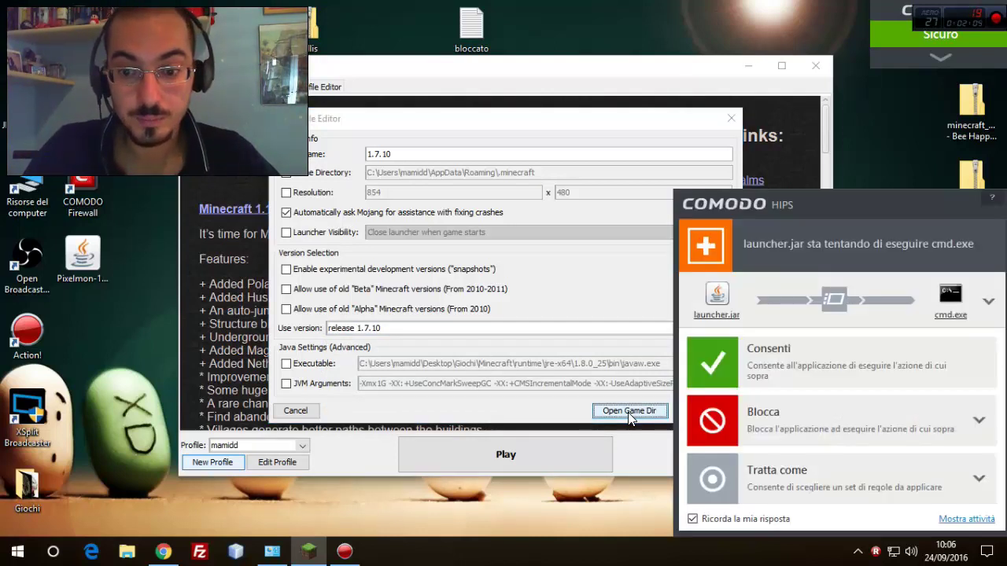
left_click(818, 483)
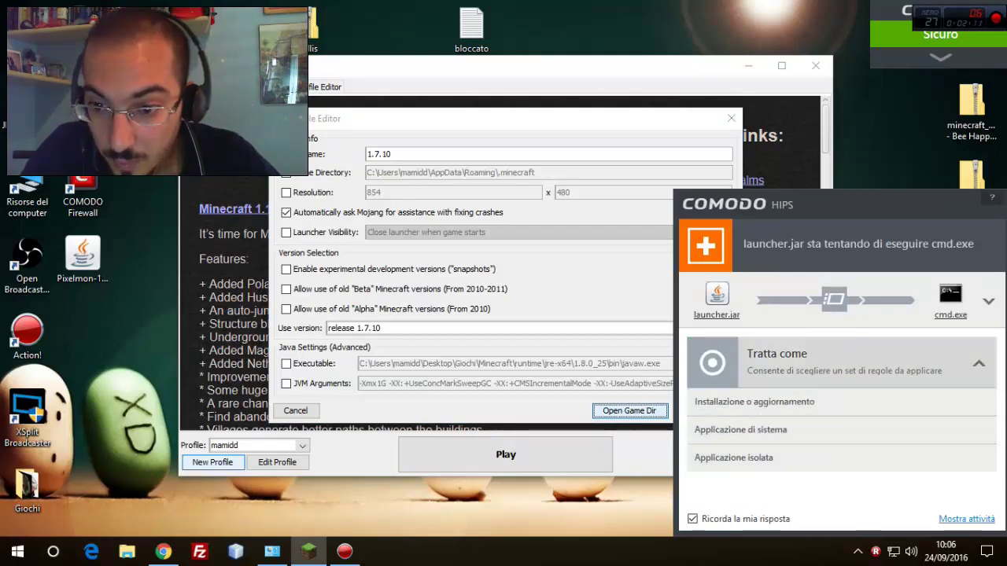
left_click(980, 364)
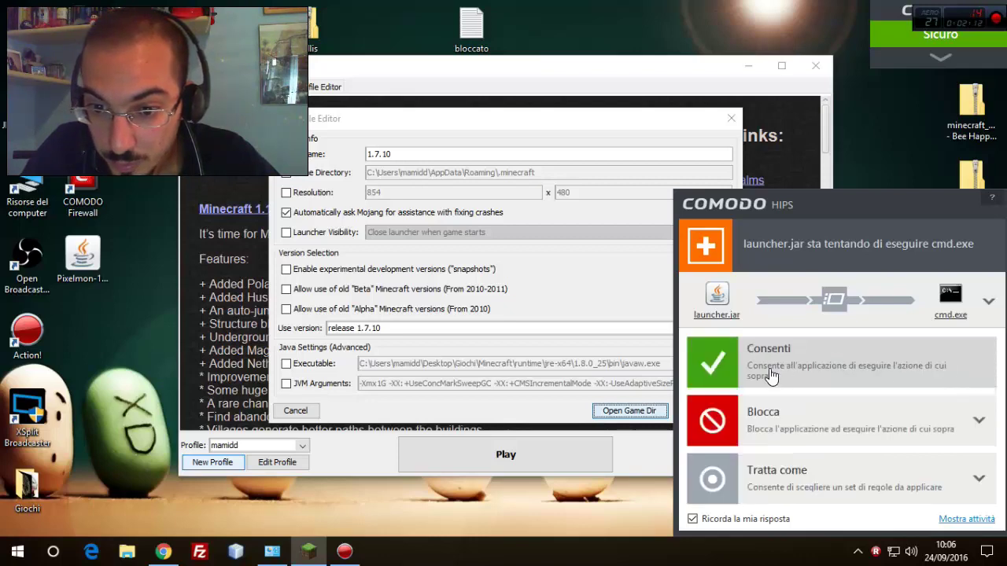
left_click(819, 372)
left_click(625, 410)
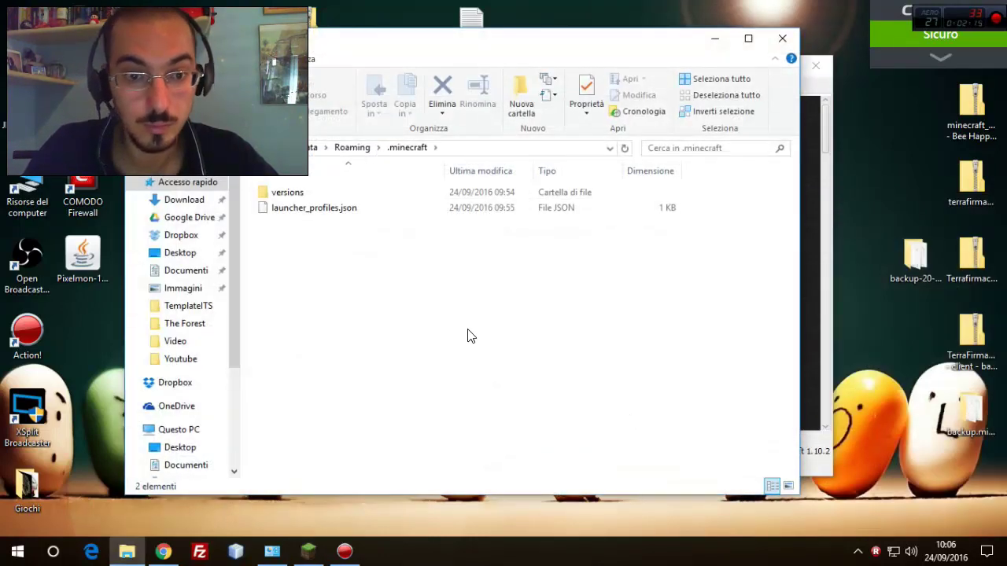
left_click(783, 38)
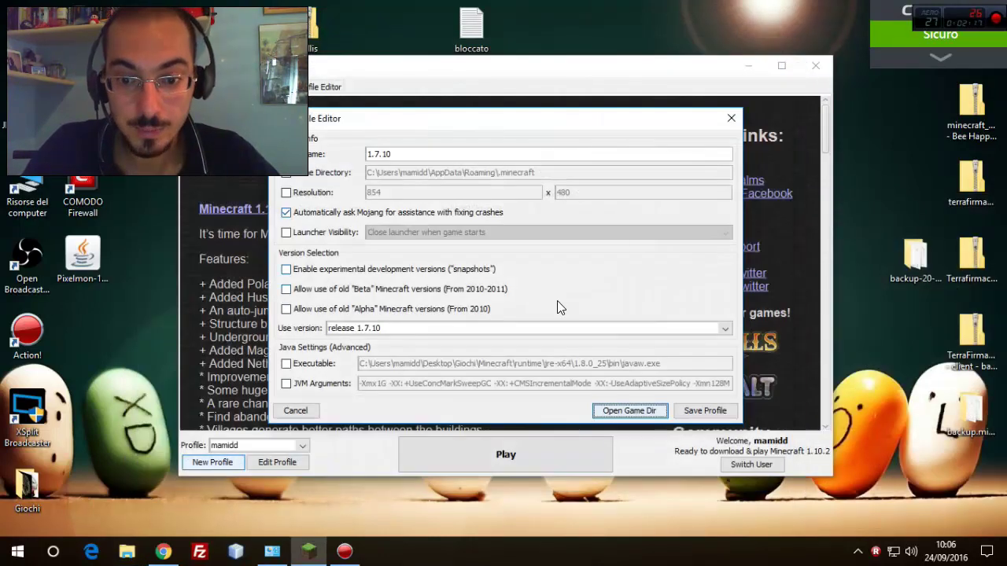
left_click(657, 413)
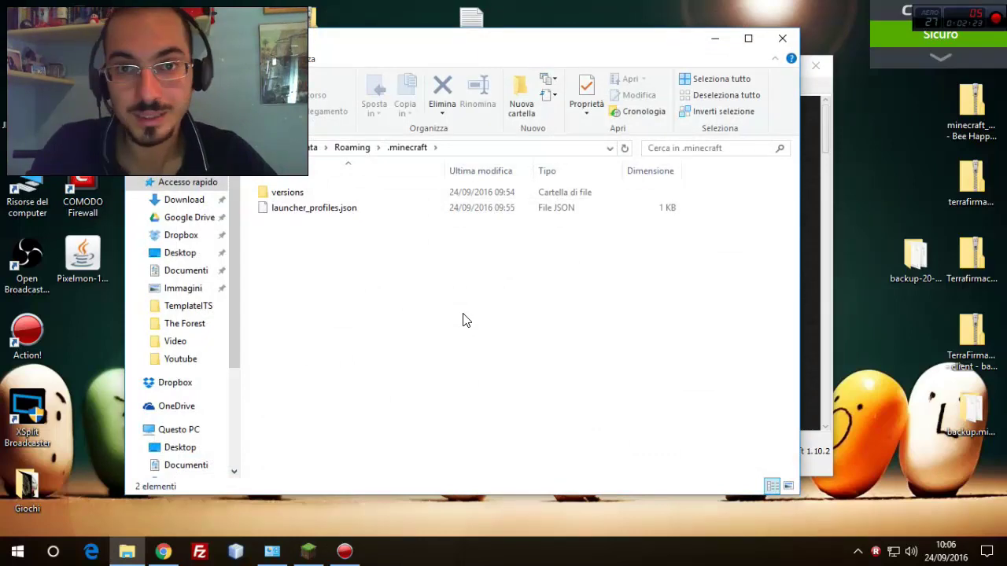
left_click(783, 37)
Save the 1.7.10 profile and run Minecraft once with it, quitting from the title screen
left_click(704, 410)
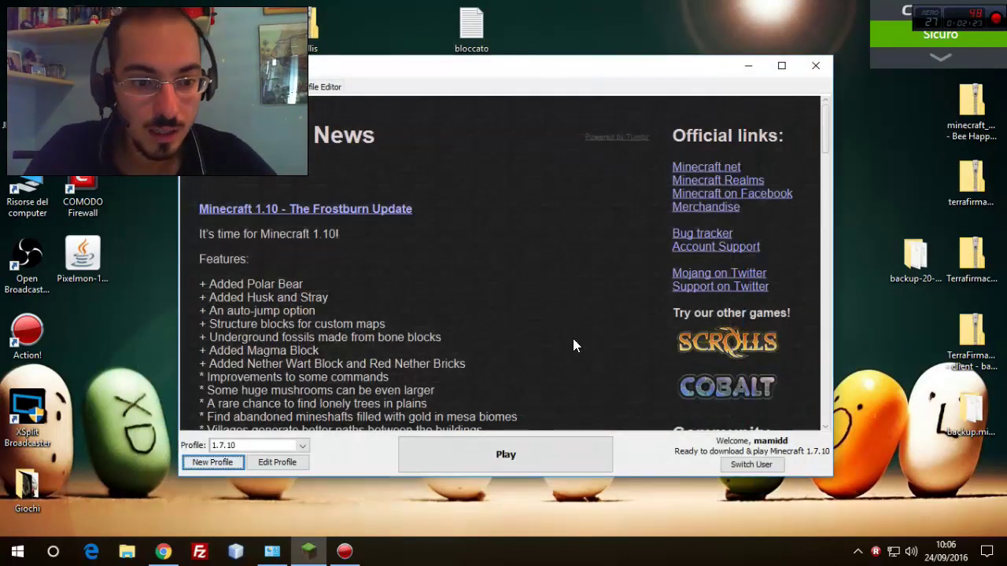
left_click(512, 464)
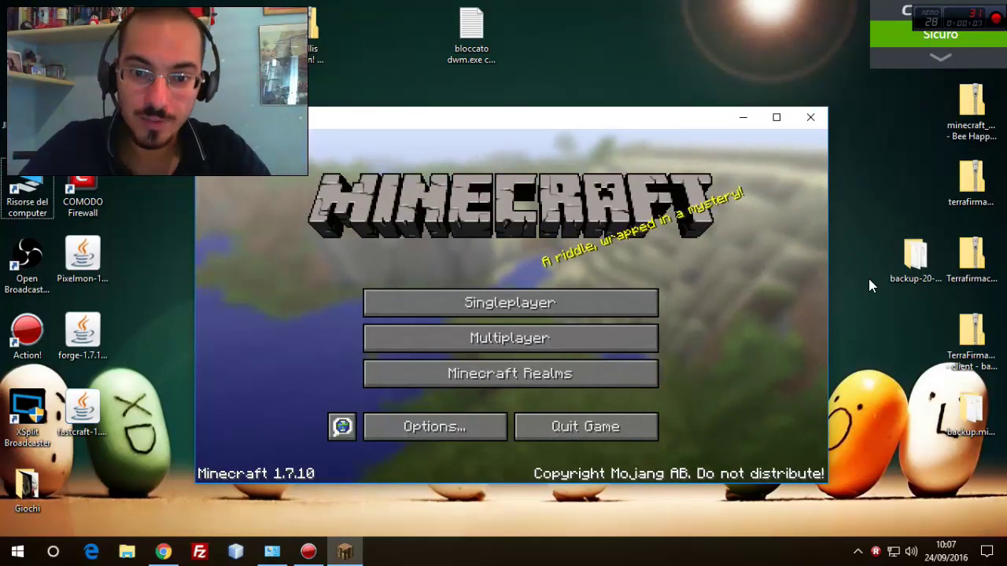
left_click(556, 426)
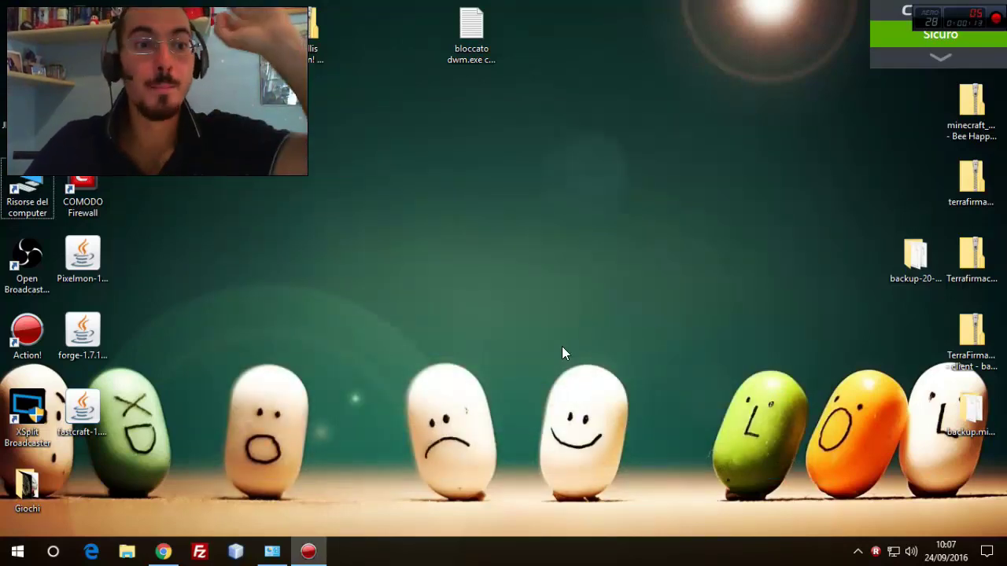
Restart Minecraft.exe from the Minecraft folder in Giochi, allowing launcher.jar to run conhost.exe, and select the 1.7.10 profile
double_click(27, 487)
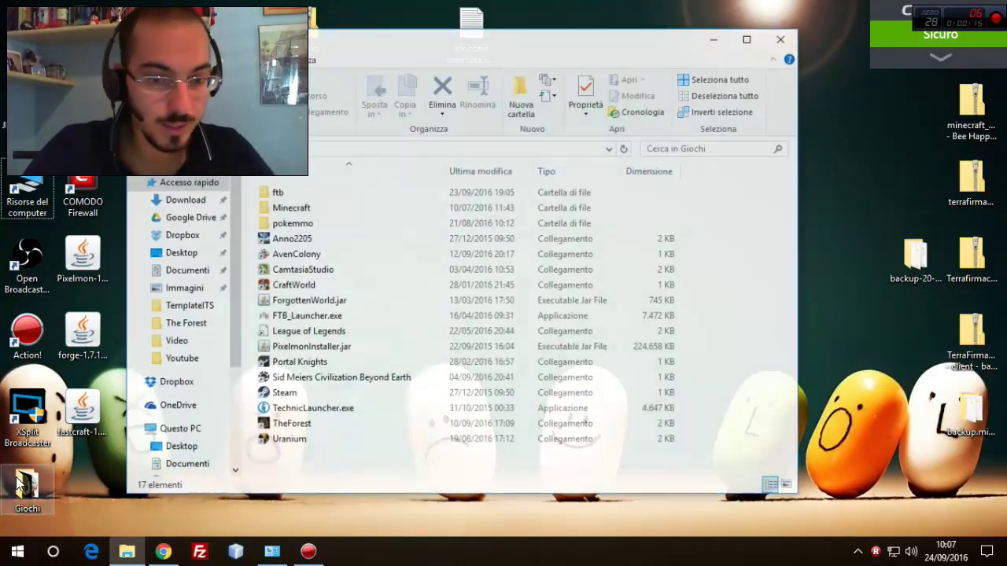
double_click(318, 208)
double_click(337, 240)
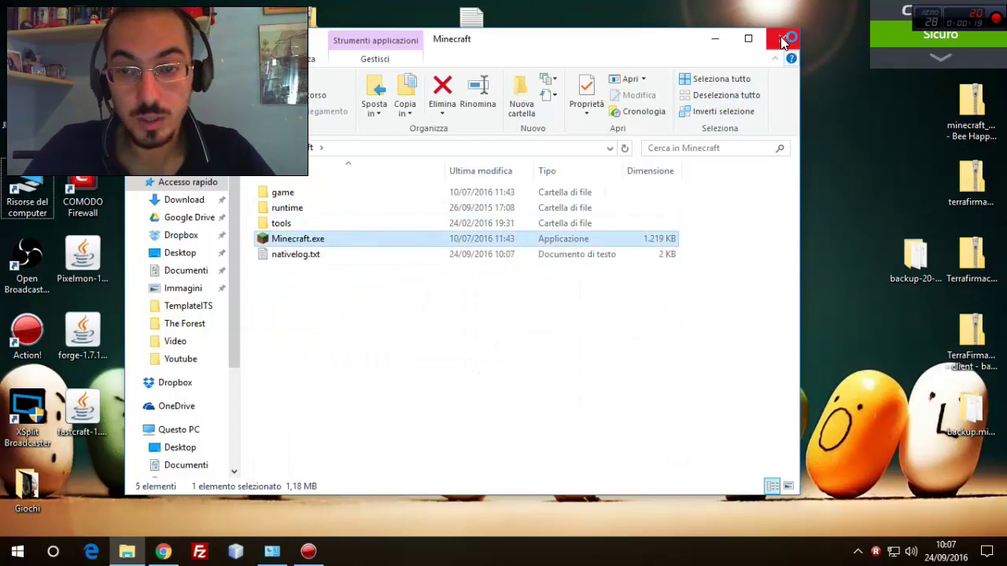
left_click(781, 38)
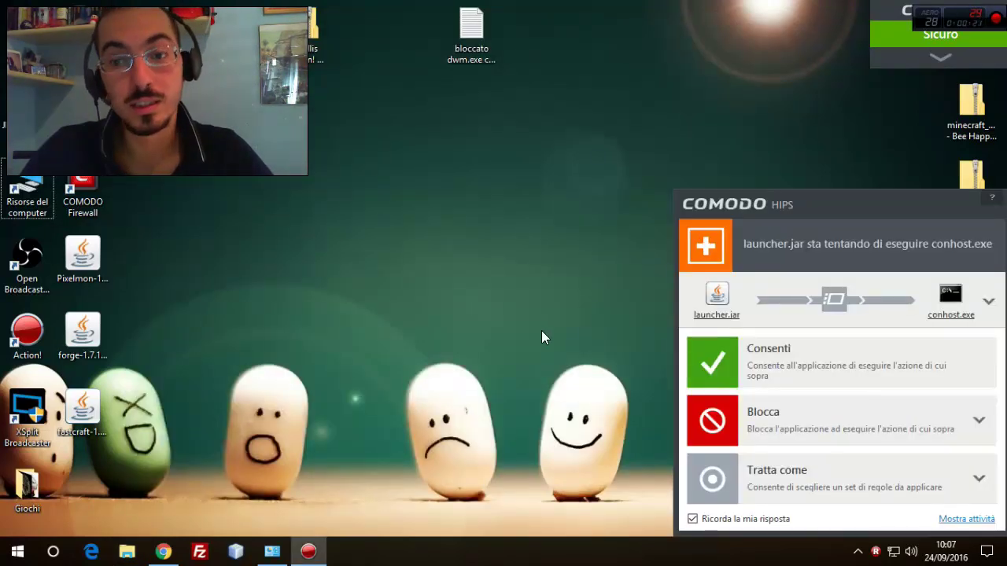
left_click(793, 361)
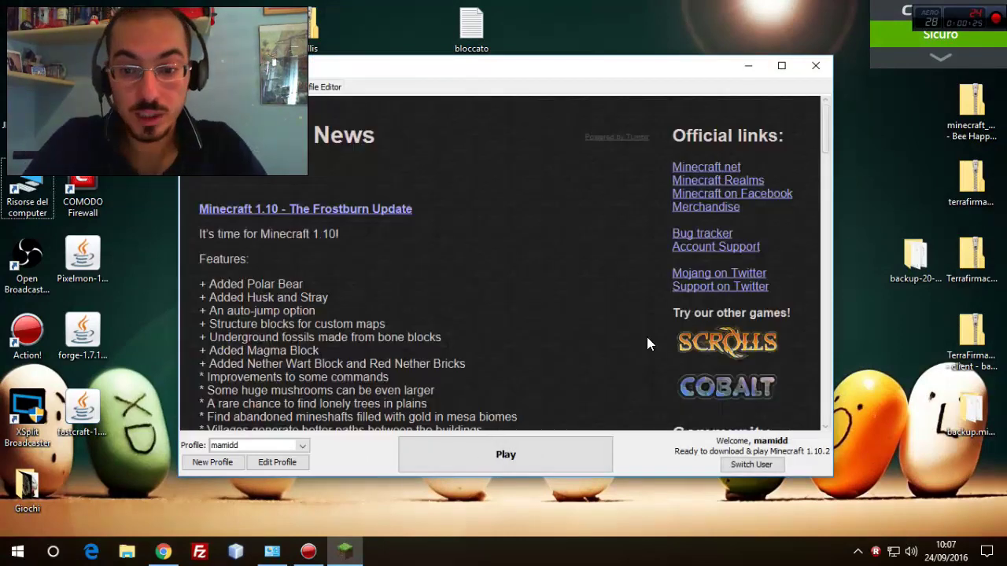
left_click(244, 443)
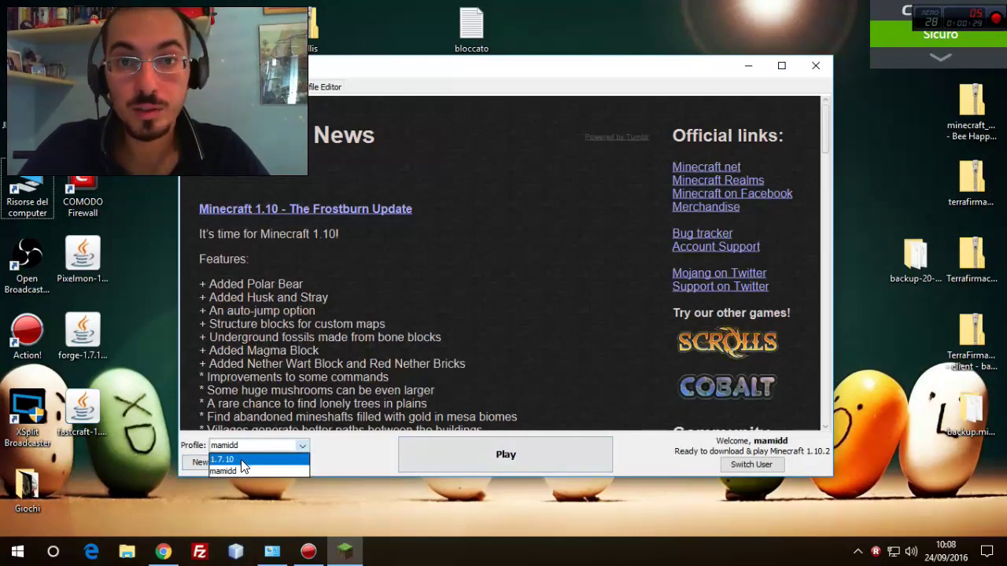
left_click(240, 461)
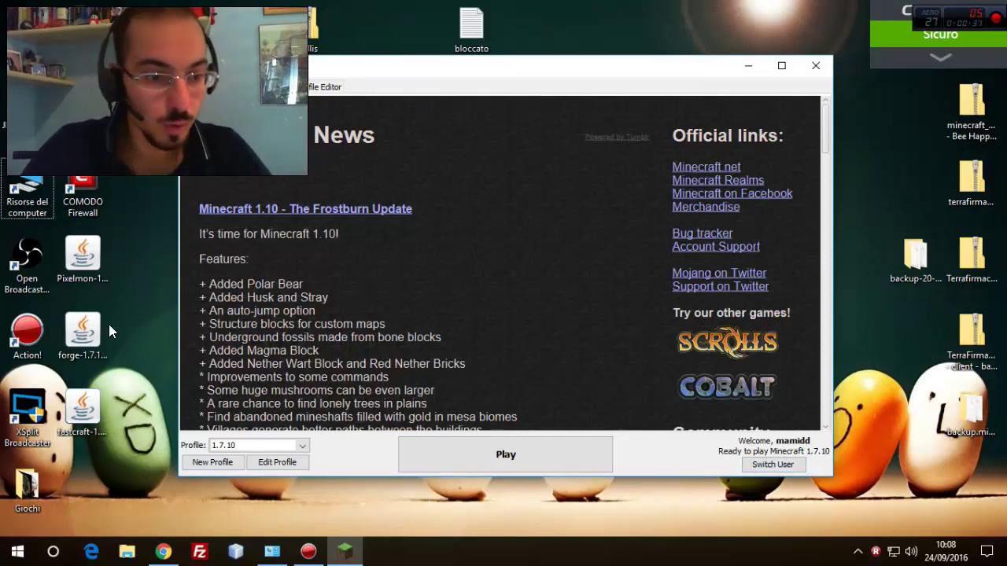
Move the Pixelmon file below the fastcraft file on the desktop and run the forge-1.7.10-10.13.4.1558-1.7.10 installer
left_click_drag(79, 258, 87, 483)
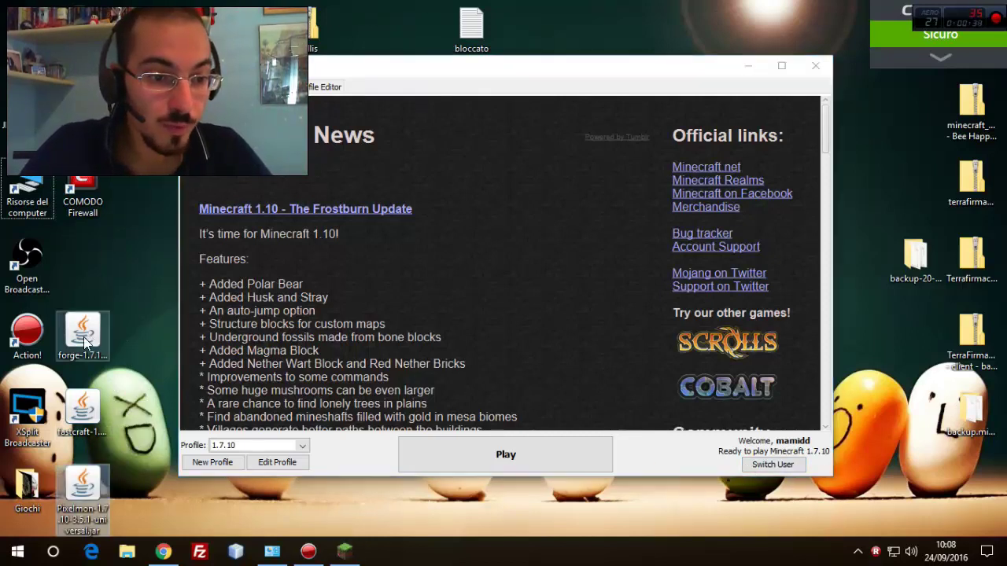
left_click(85, 340)
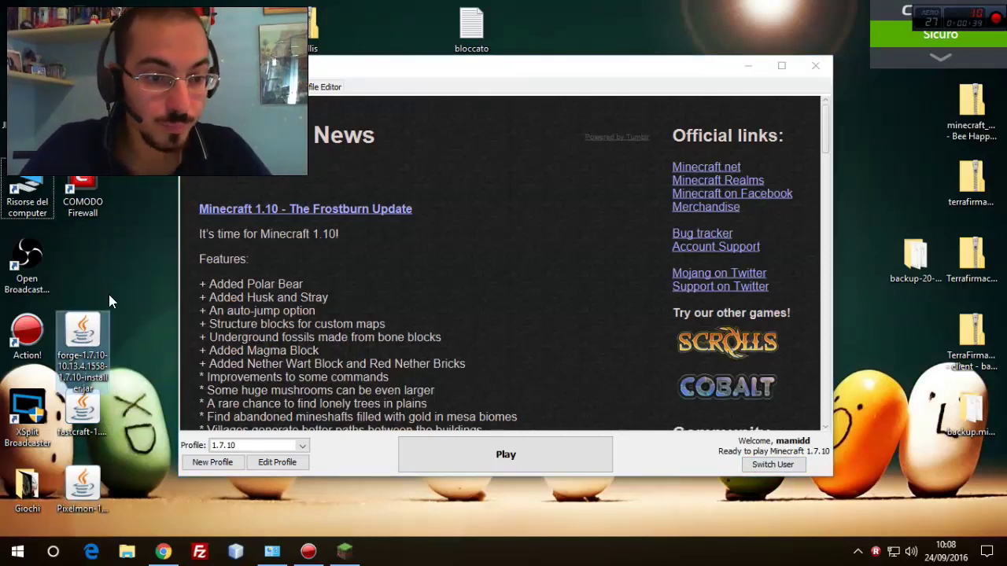
double_click(90, 334)
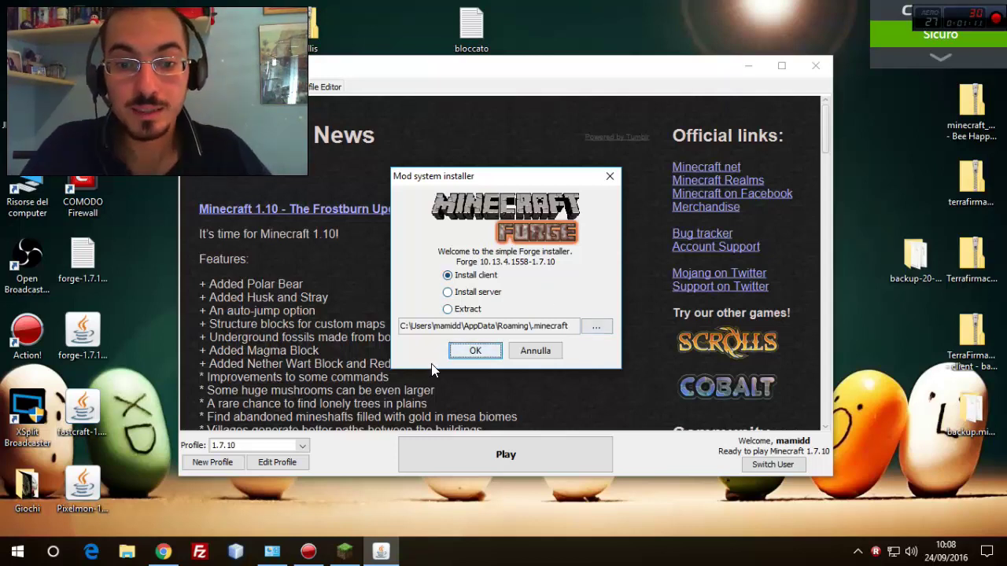
Browse for the Forge client's install folder, treating the installer as "Applicazione sicura" in the COMODO alert
left_click(596, 328)
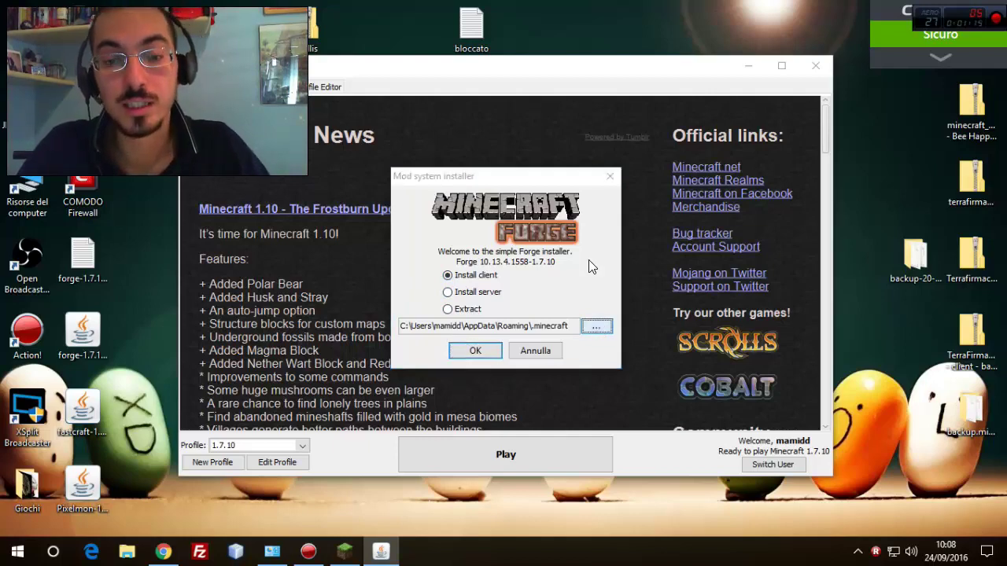
left_click(800, 369)
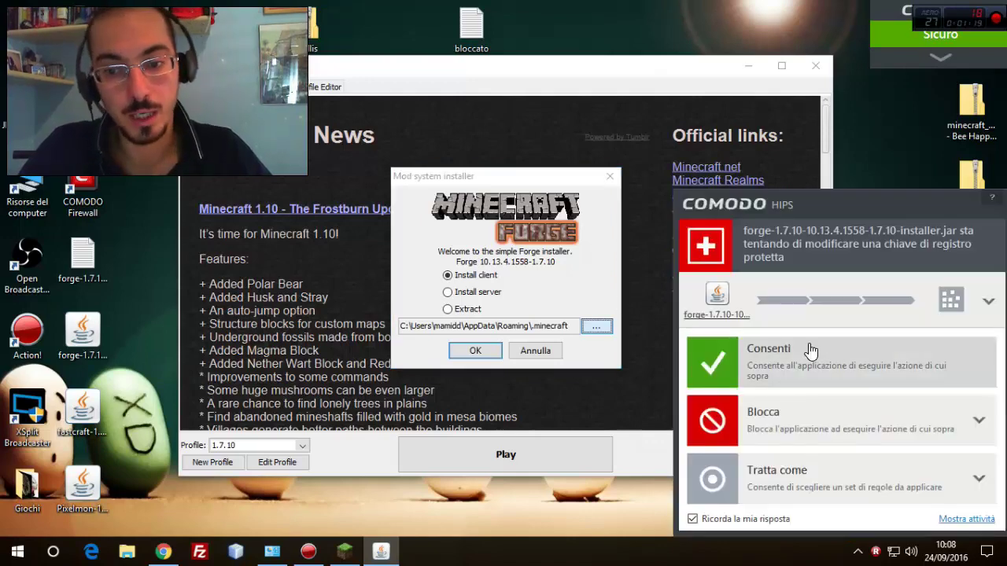
left_click(810, 350)
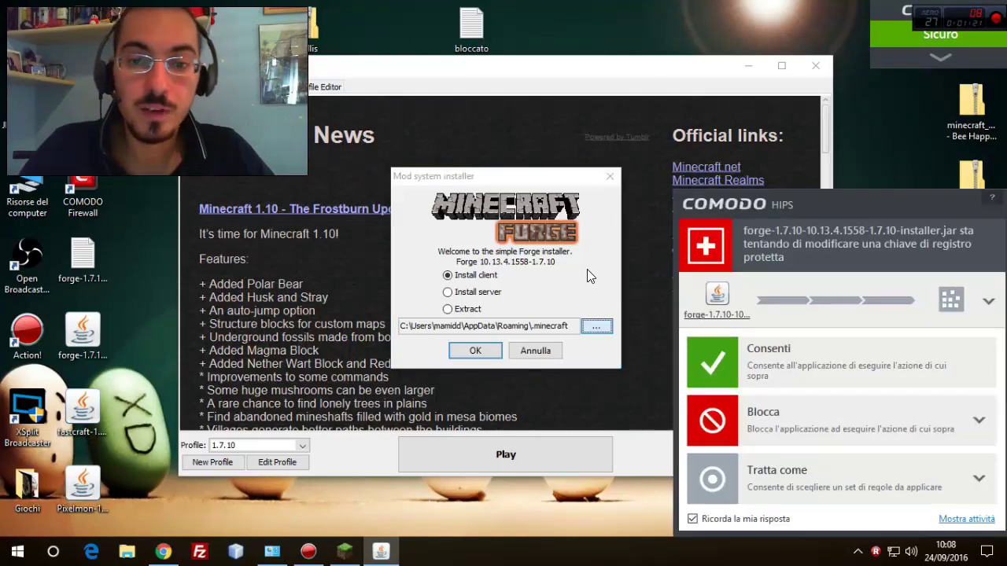
left_click(837, 479)
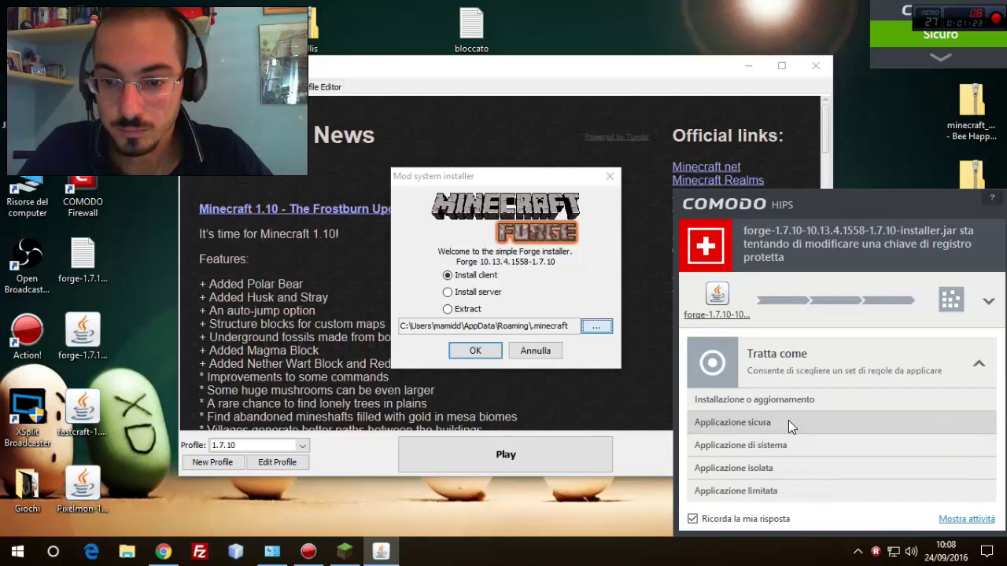
left_click(790, 421)
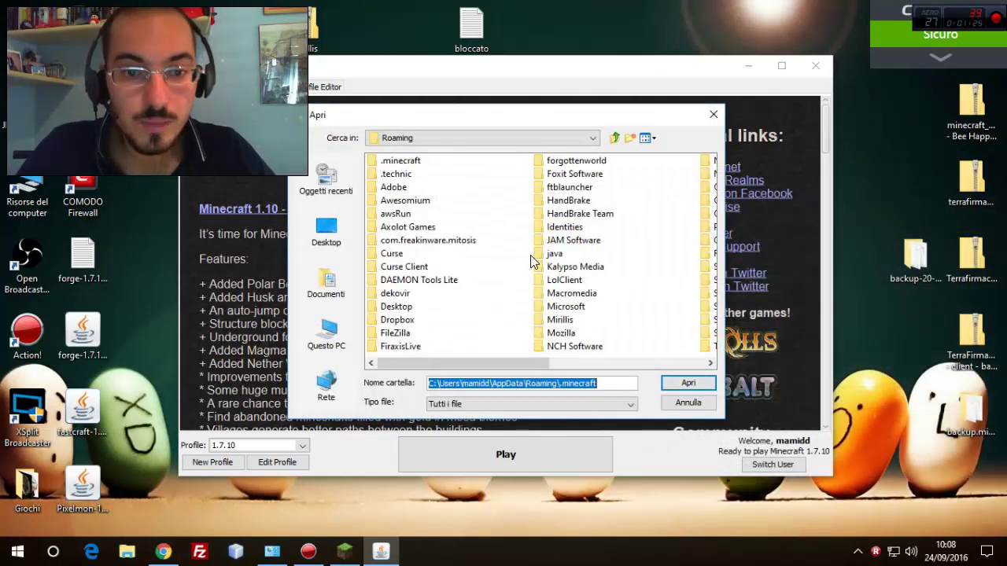
Choose the .minecraft folder in Roaming as the target and install the Forge 10.13.4.1558-1.7.10 client
left_click(405, 161)
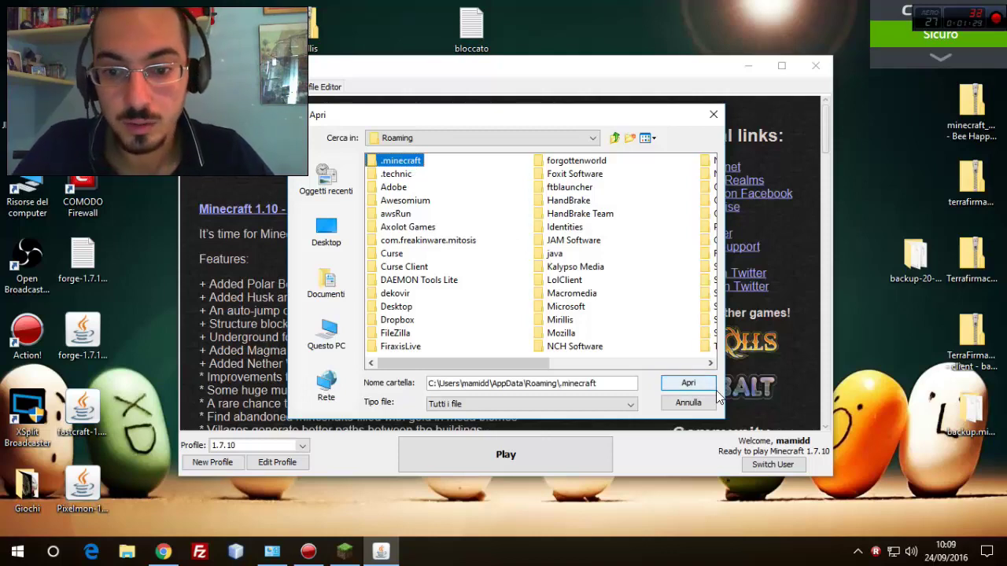
left_click(688, 383)
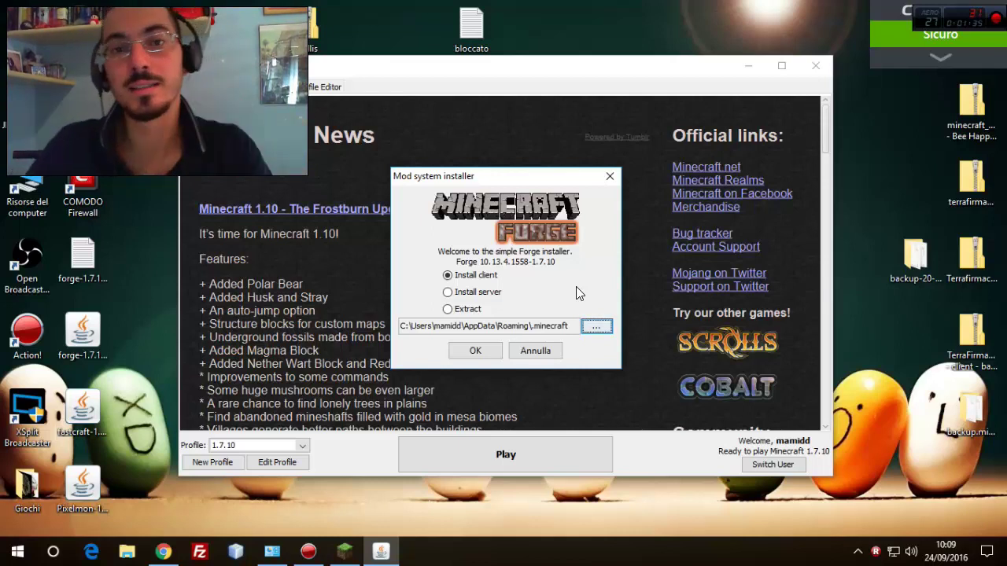
left_click(476, 352)
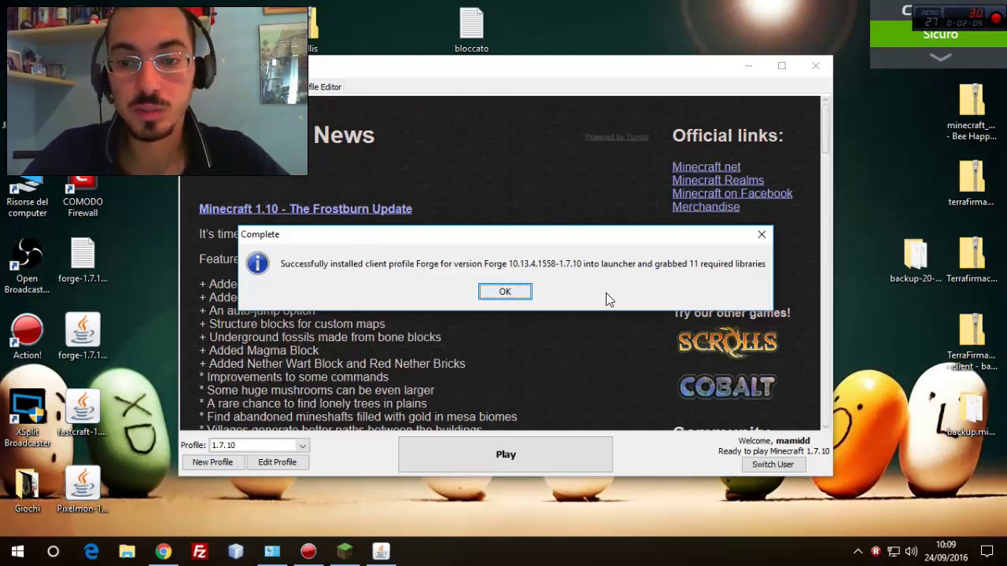
left_click(505, 291)
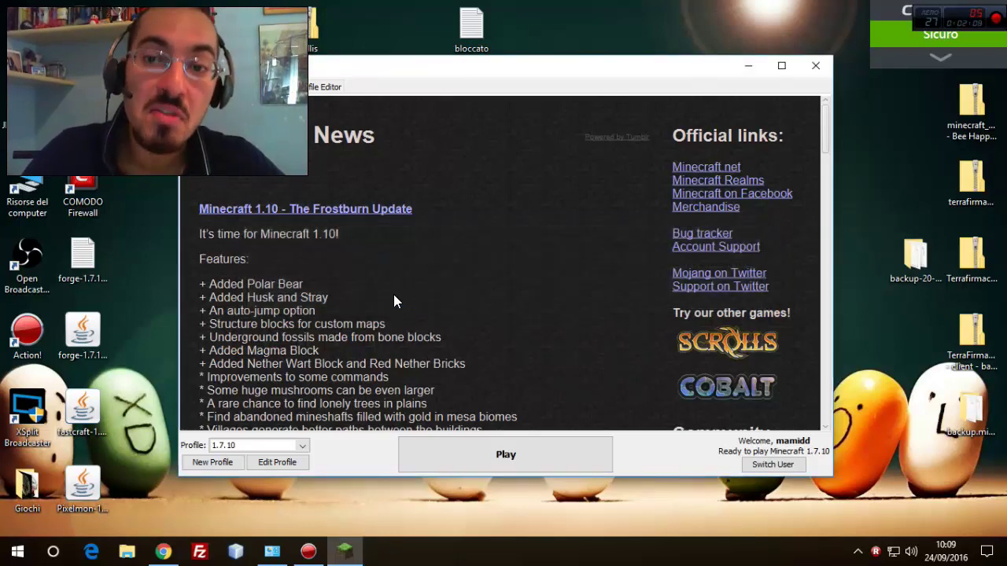
Delete the forge-1.7.10 log file and the forge-1.7.10 installer from the desktop
left_click(82, 263)
key("Delete")
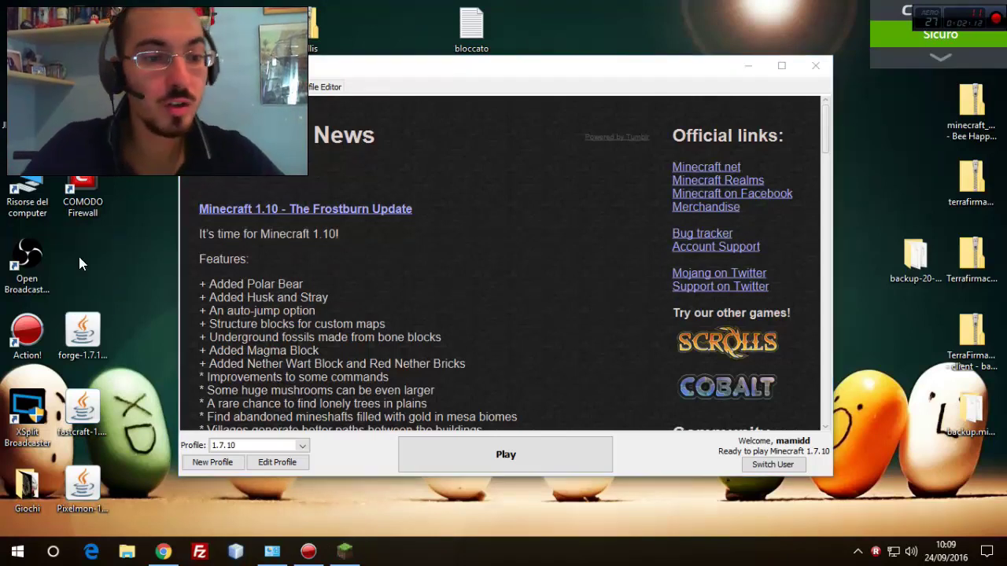
left_click(85, 318)
key("Delete")
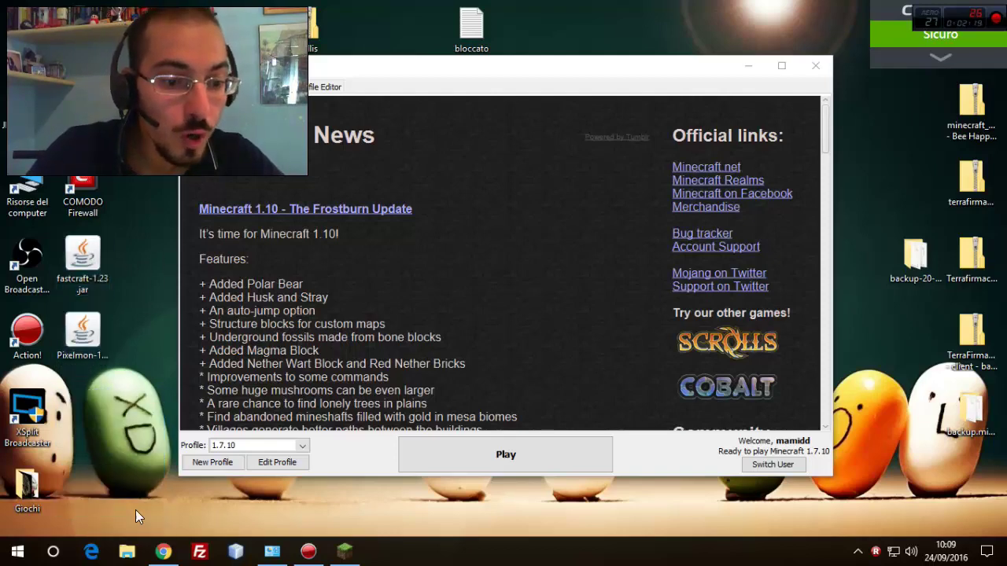
Go to %appdata% in a new File Explorer window and view the versions folder inside .minecraft
left_click(127, 552)
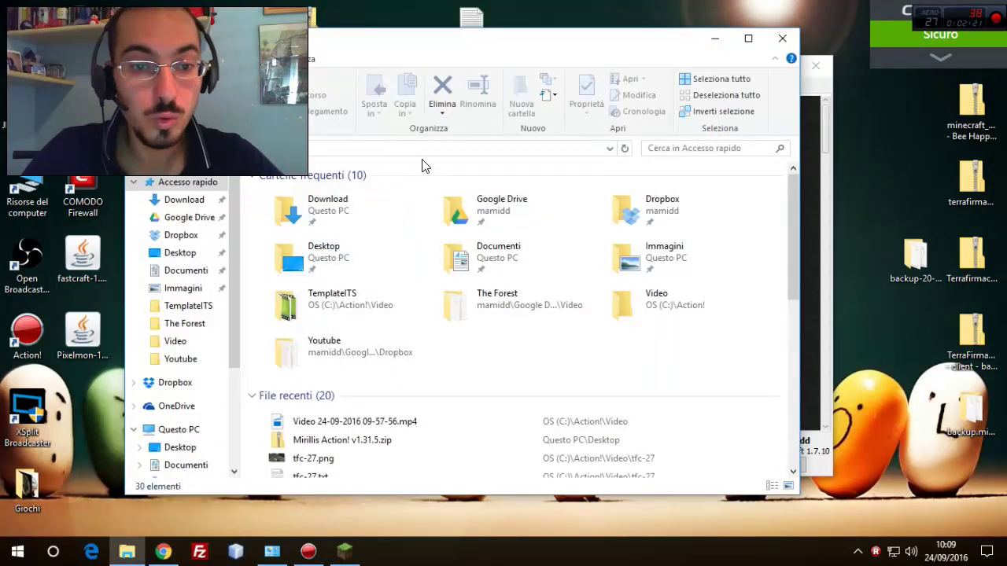
left_click(421, 149)
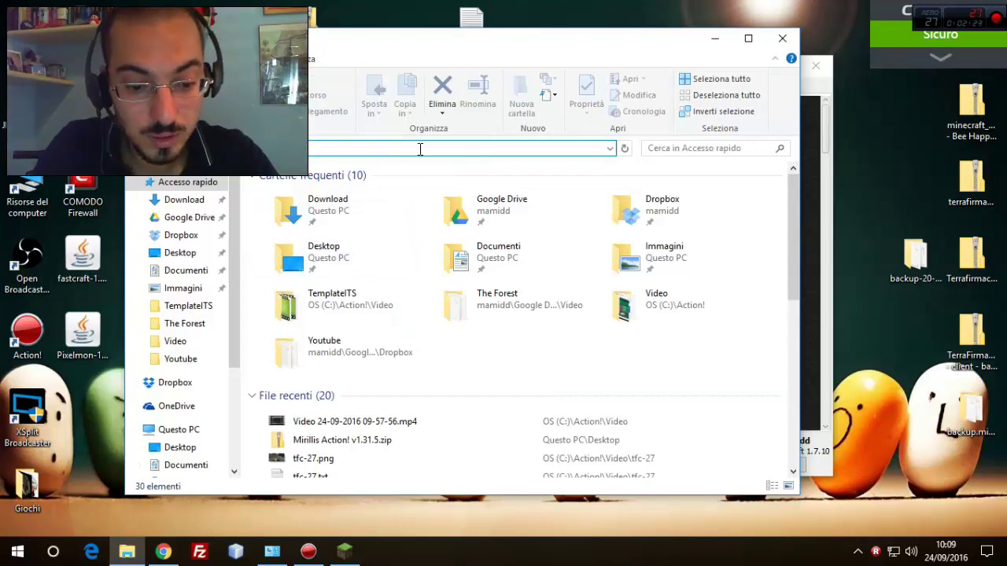
type("%appdata%")
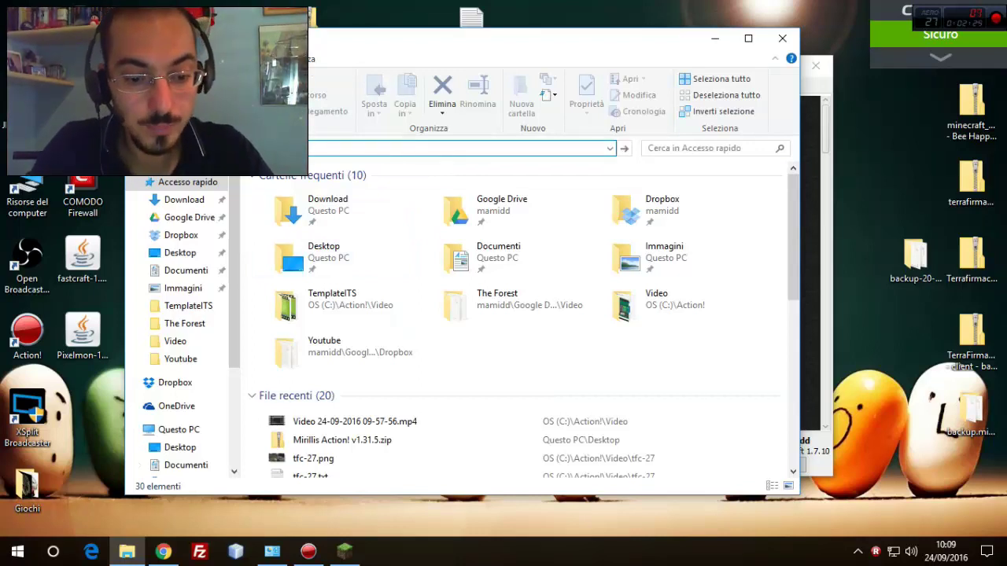
key("Return")
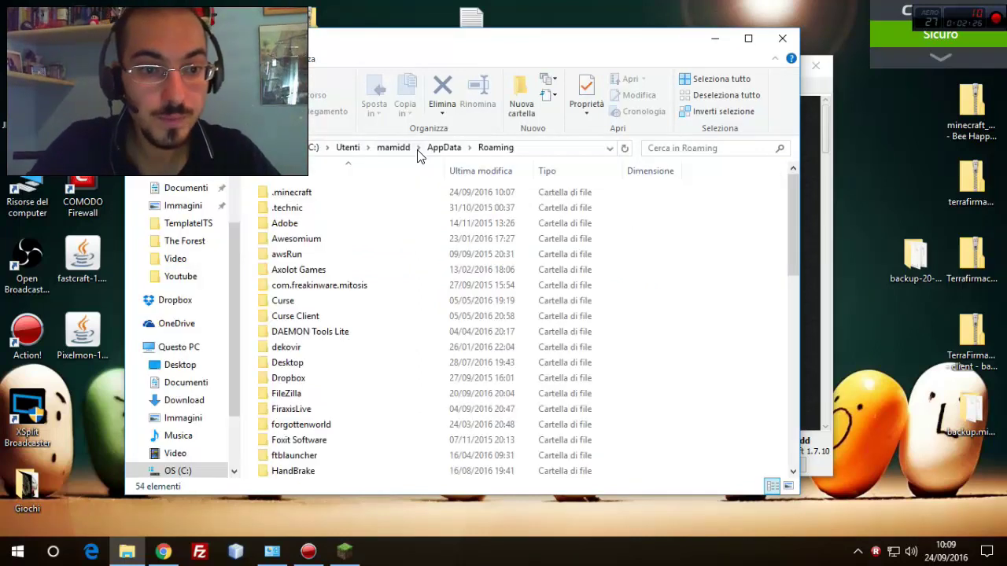
double_click(313, 194)
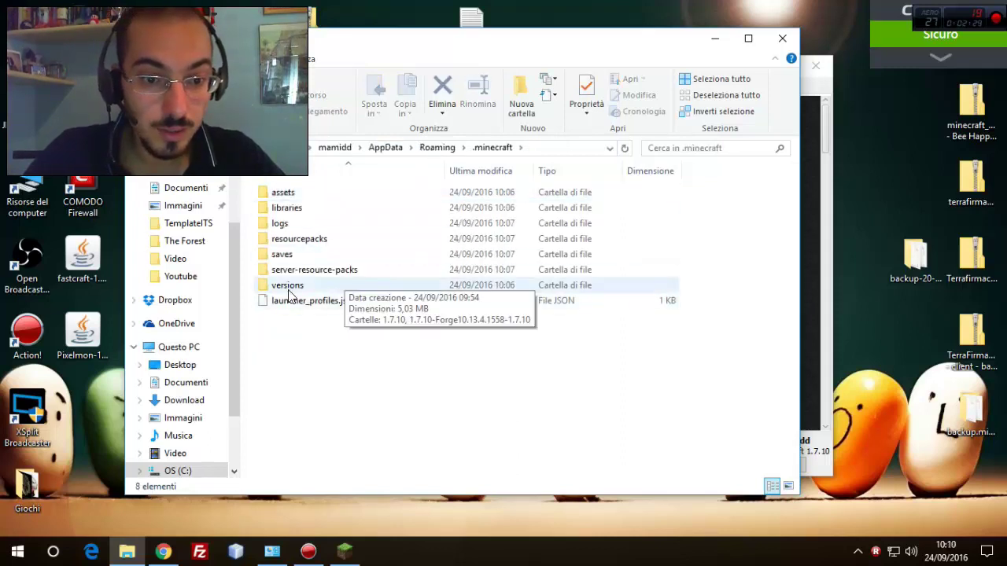
double_click(322, 286)
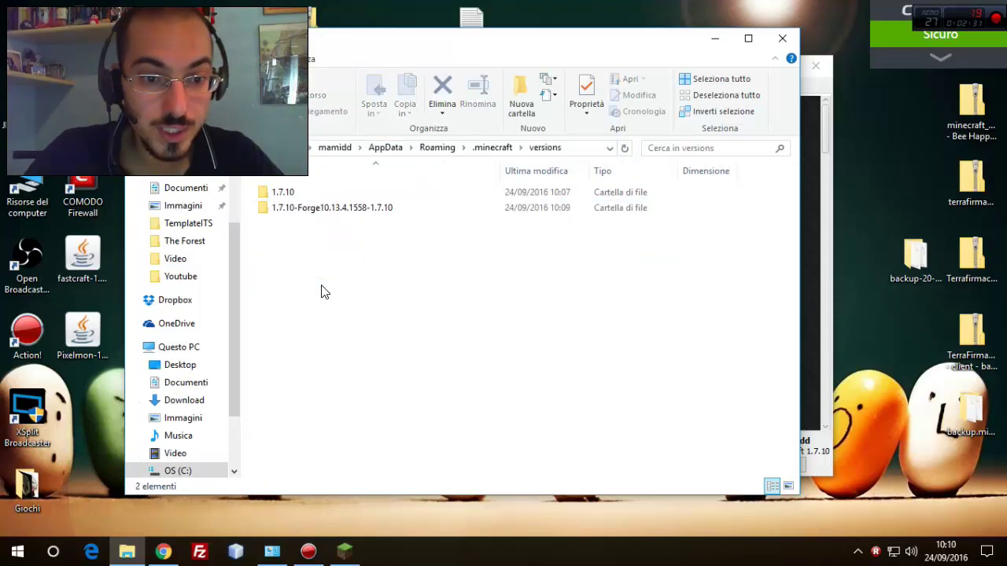
Check the contents of .minecraft and its versions folder once more, and close the File Explorer window
key("BackSpace")
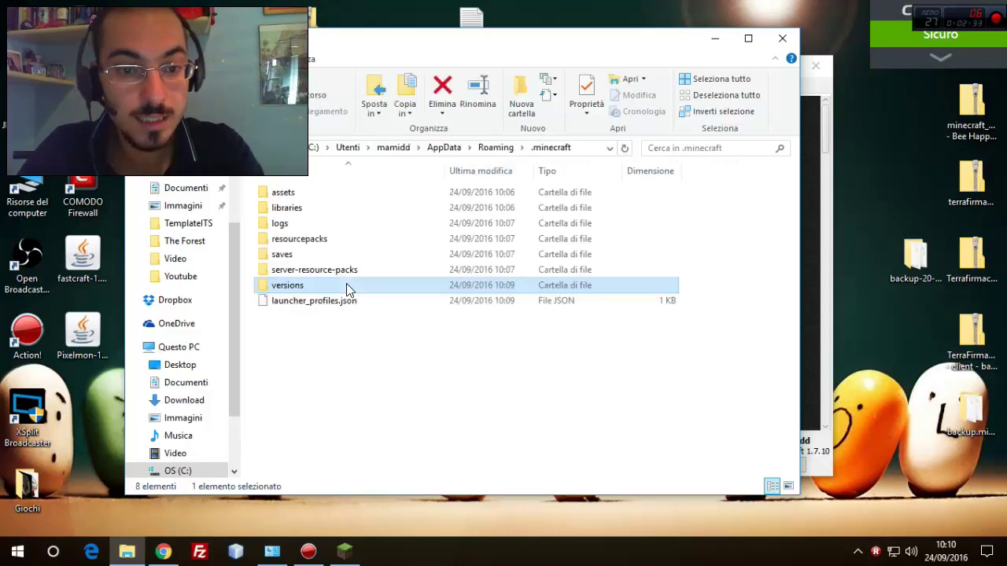
double_click(326, 286)
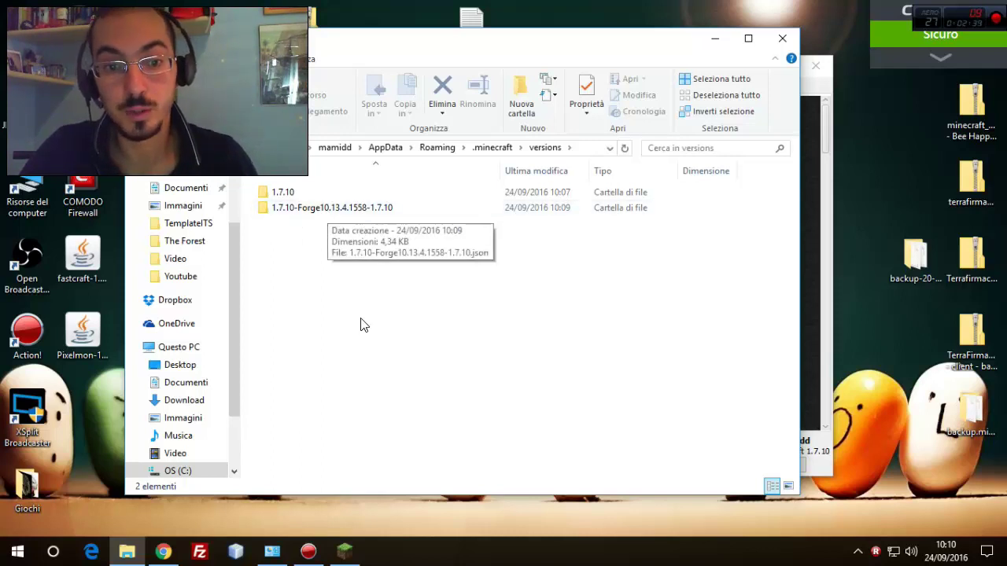
key("BackSpace")
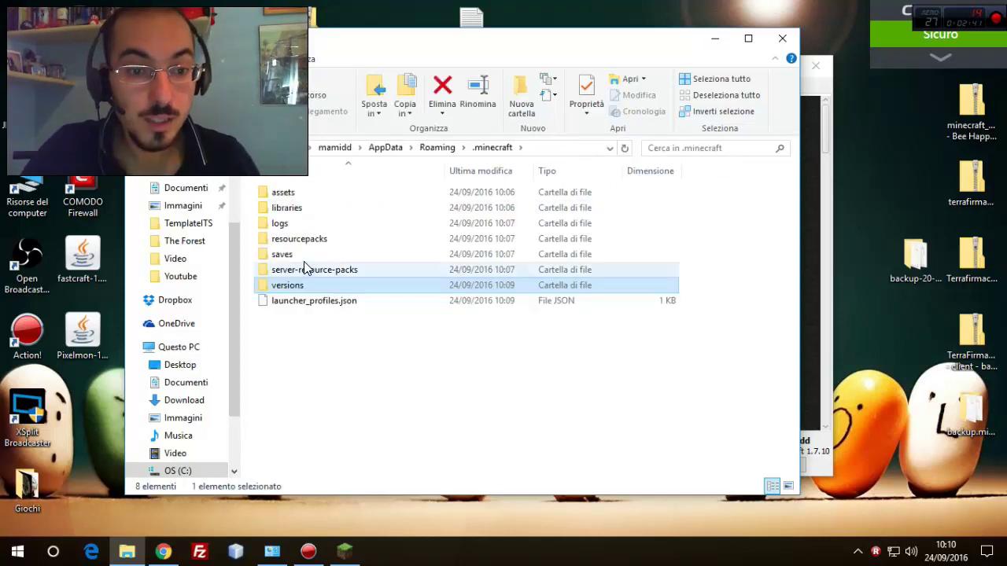
right_click(326, 340)
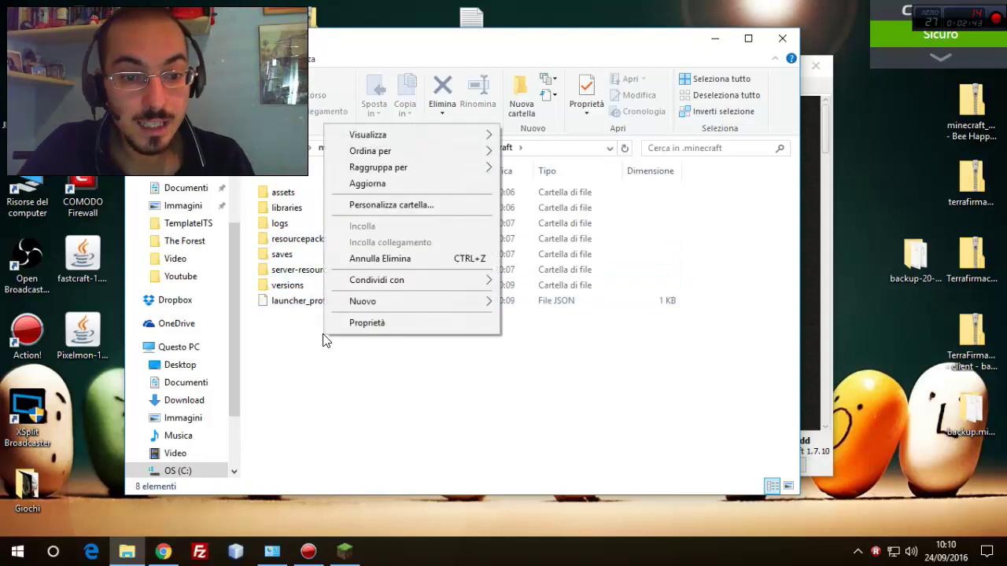
mouse_move(363, 307)
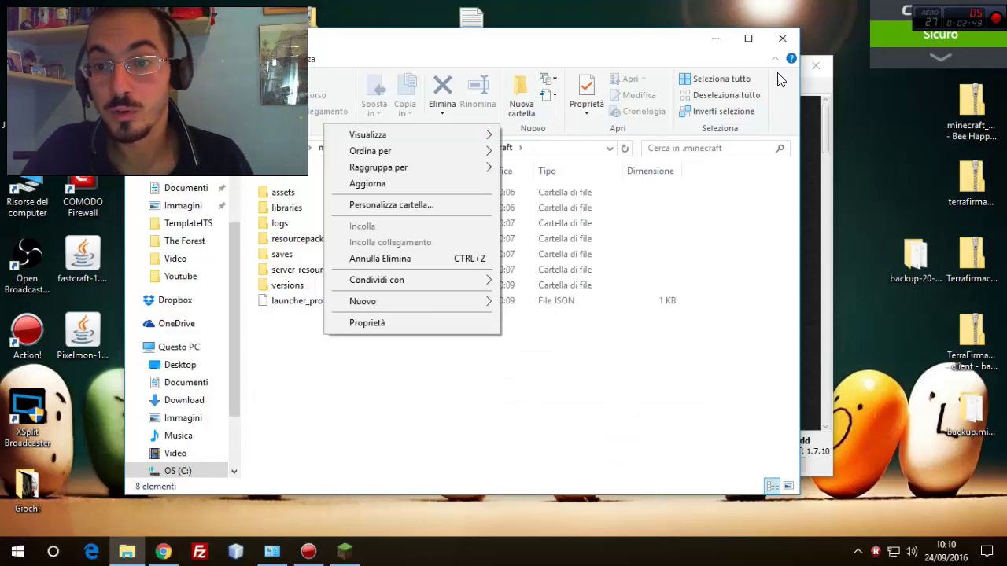
left_click(782, 38)
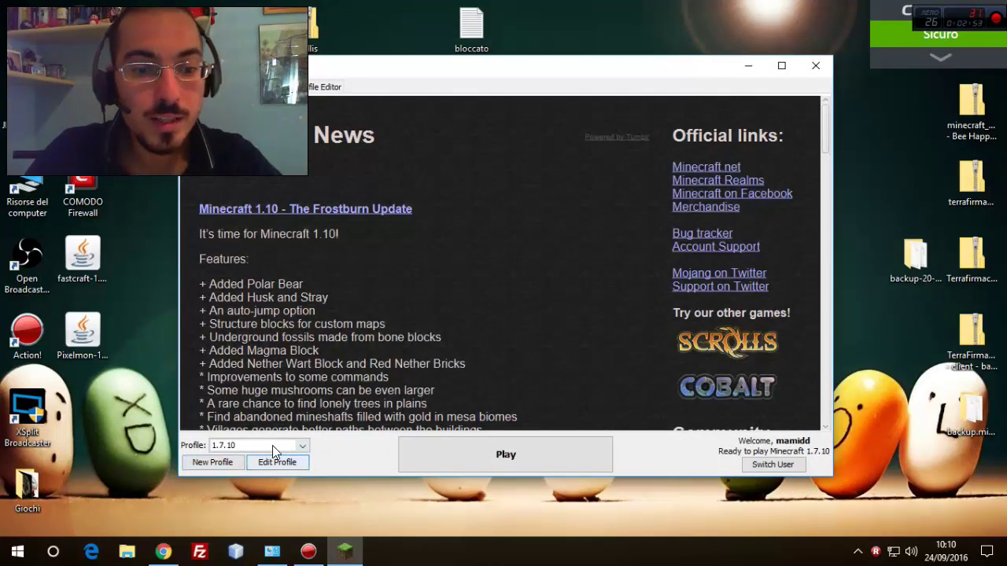
Look through the available versions in the 1.7.10 profile's settings for the Forge release
left_click(302, 465)
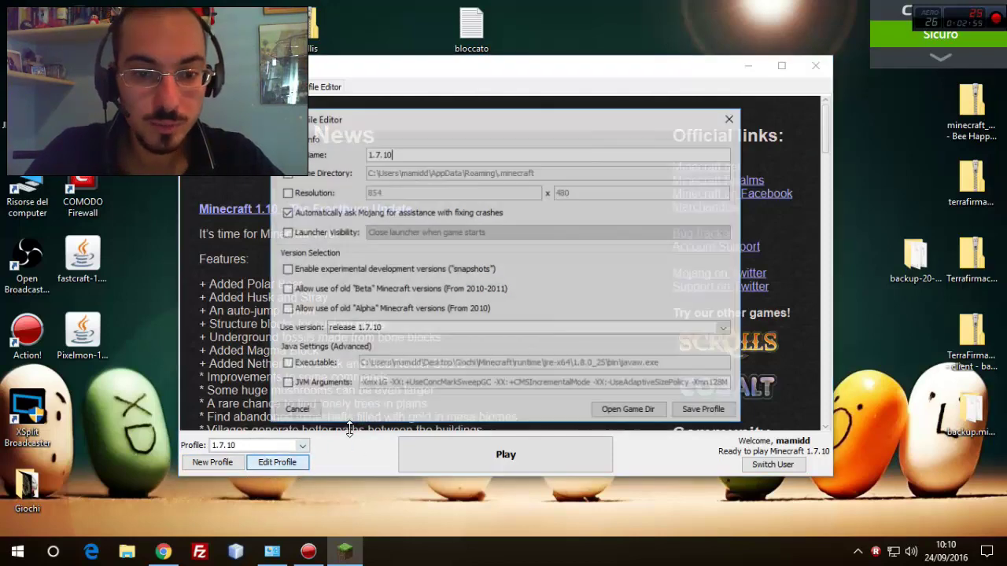
left_click(421, 328)
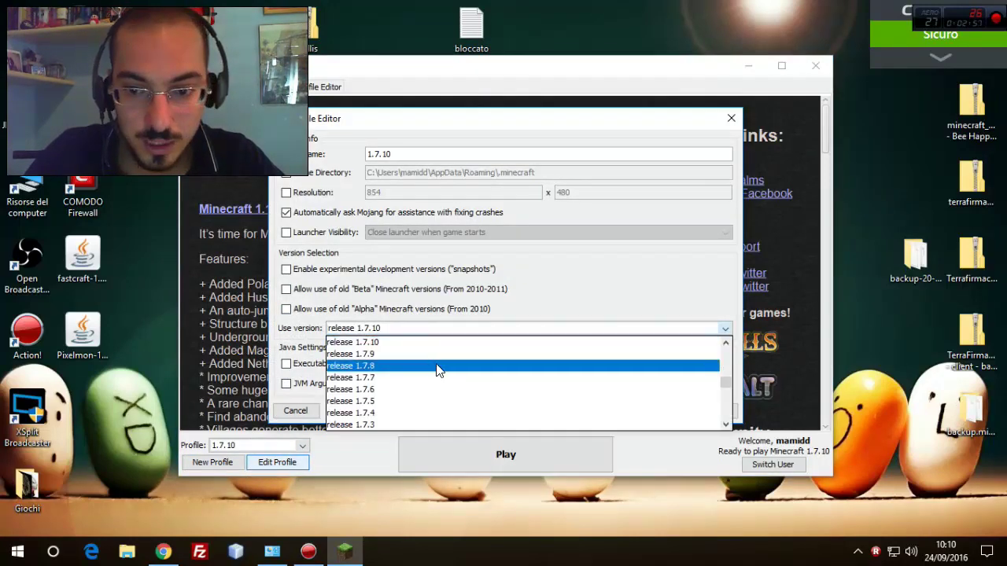
scroll(439, 371, "down", 10)
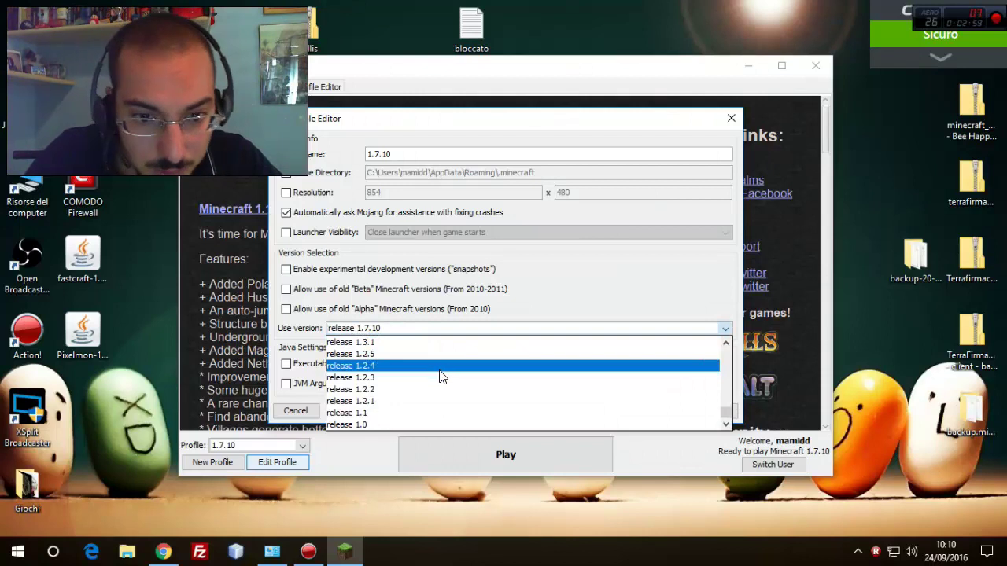
scroll(439, 374, "up", 15)
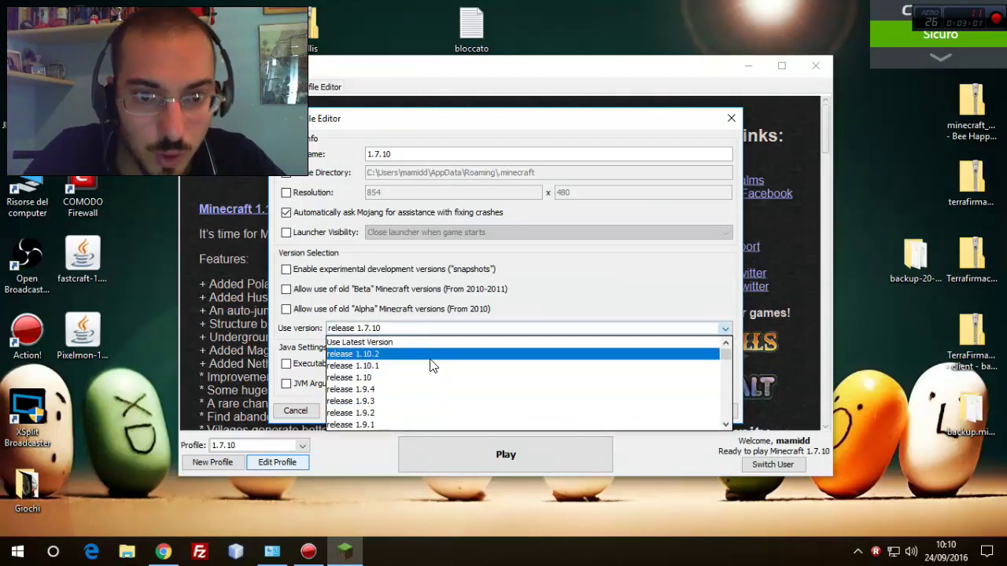
scroll(431, 366, "down", 10)
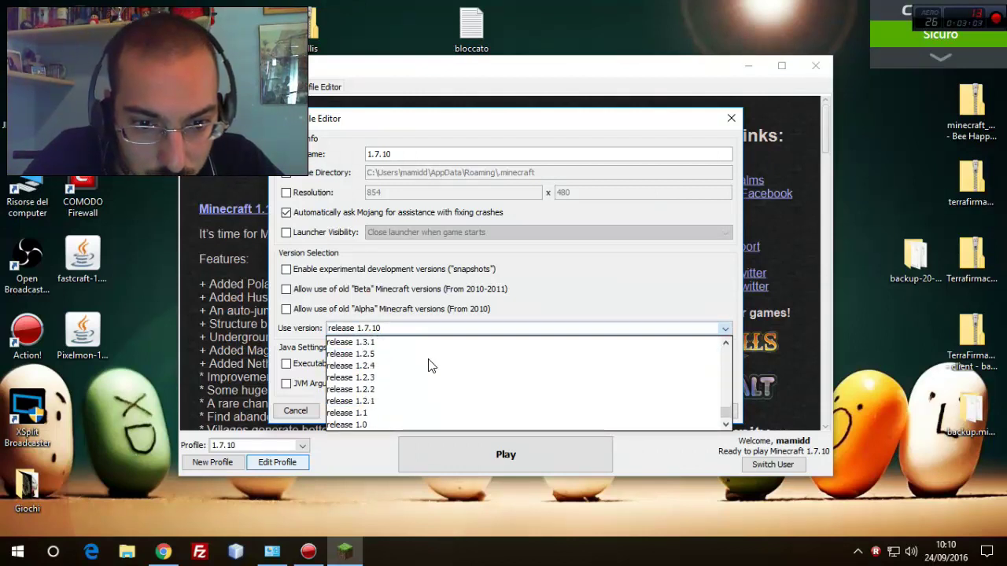
scroll(429, 365, "up", 10)
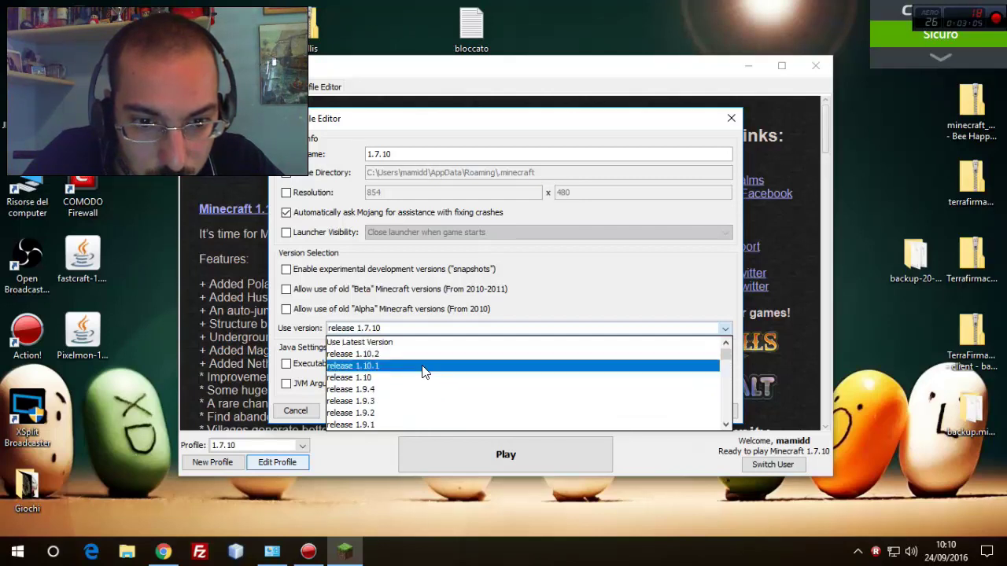
scroll(422, 372, "down", 1)
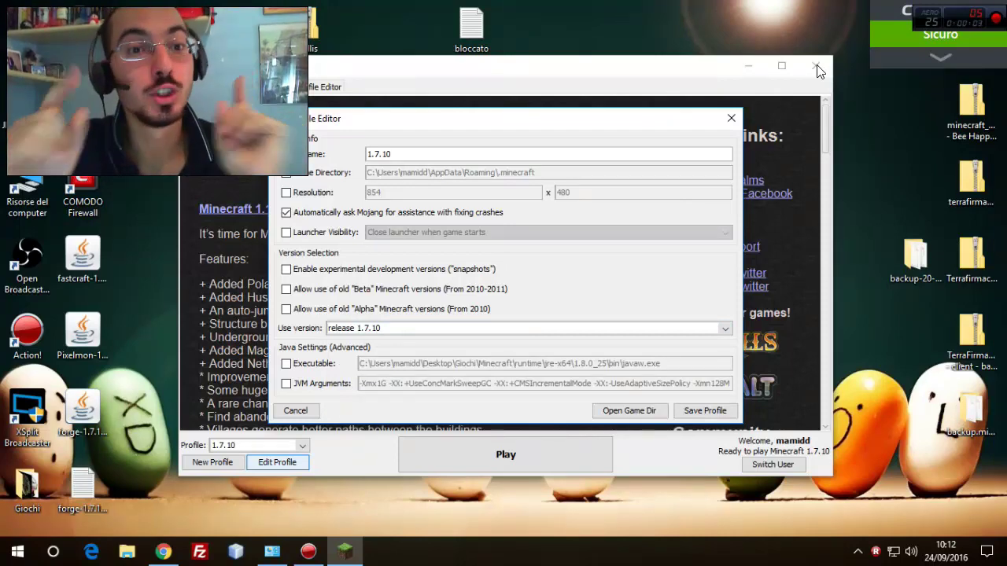
Close the profile editor and the launcher, and delete both forge-1.7.10 files from the desktop
left_click(732, 119)
left_click(816, 65)
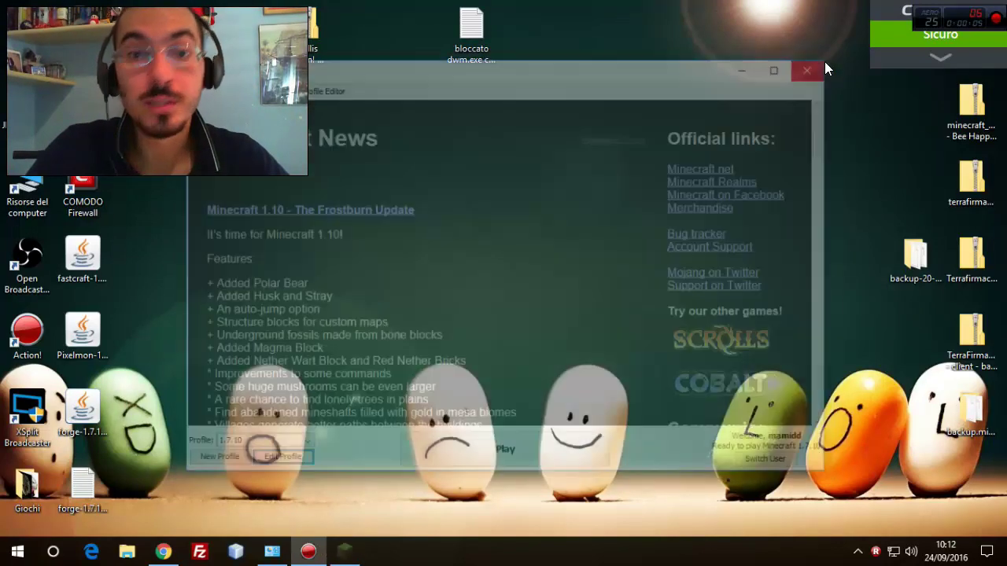
left_click_drag(49, 494, 78, 419)
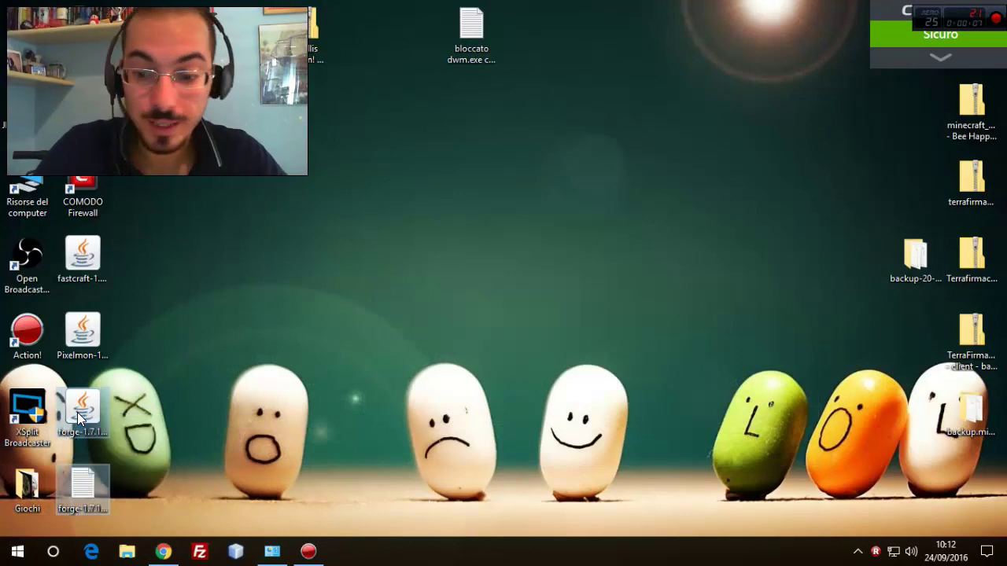
key("Delete")
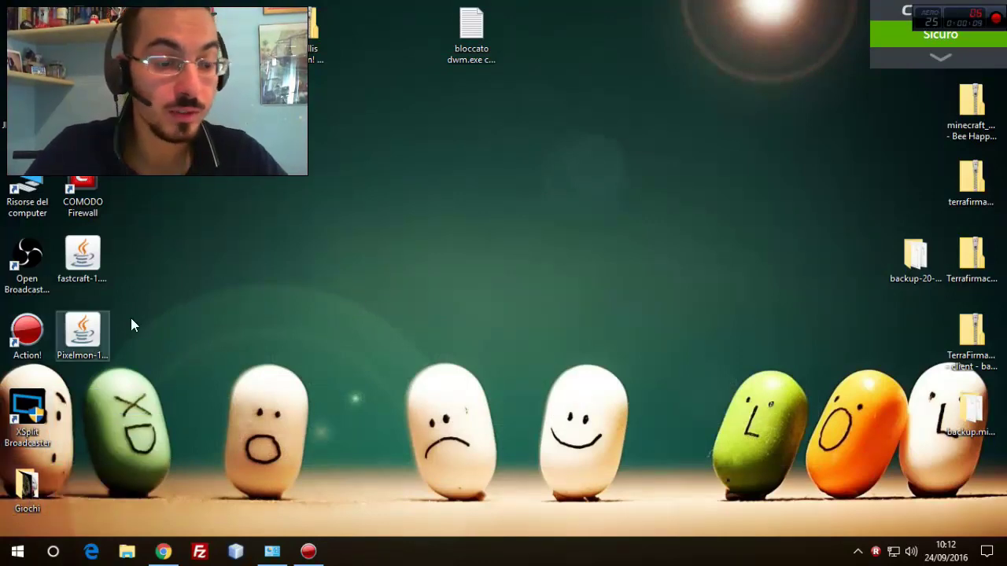
Start Minecraft.exe from the Minecraft folder inside the desktop's Giochi folder, and close the folder window
double_click(35, 484)
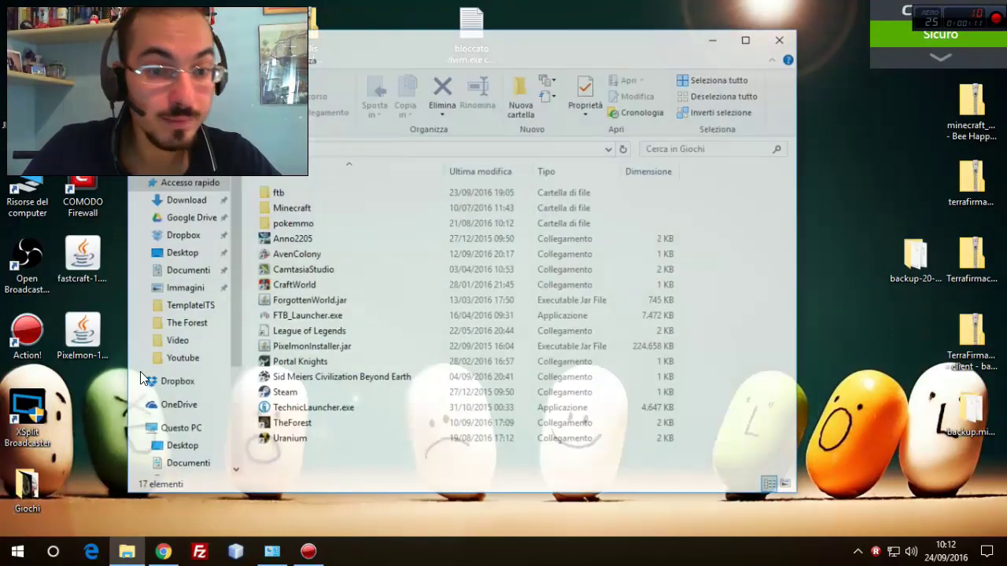
left_click(326, 195)
double_click(329, 207)
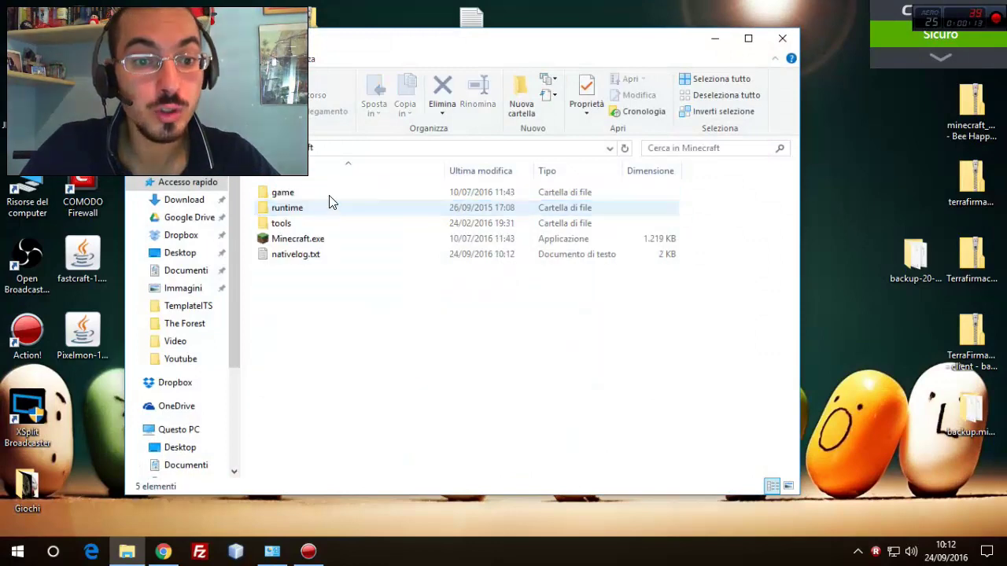
double_click(315, 239)
left_click(782, 37)
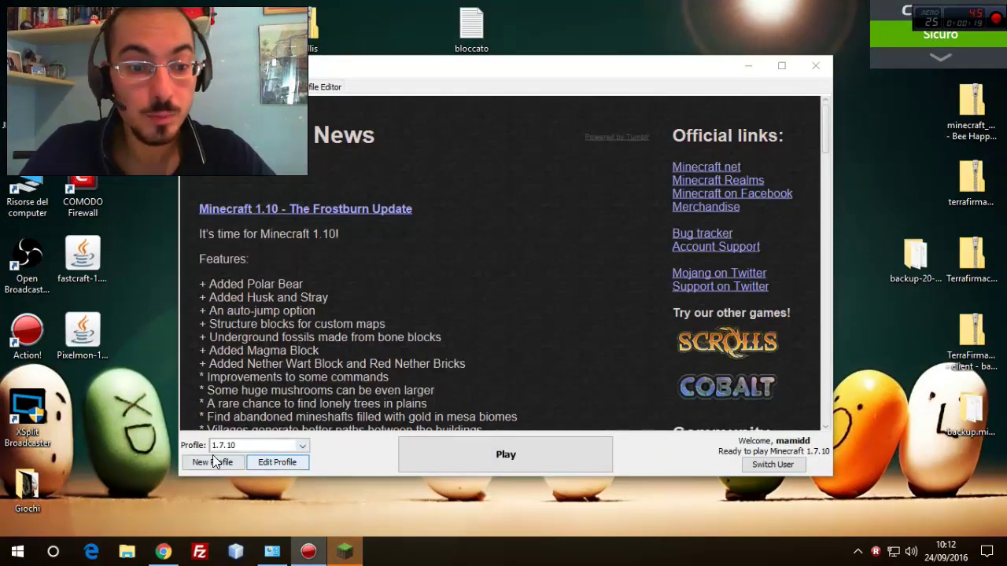
Rename the 1.7.10 profile to "1.7.10 - forge", set its version to release 1.7.10-Forge10.13.4.1558-1.7.10, and save it
left_click(283, 465)
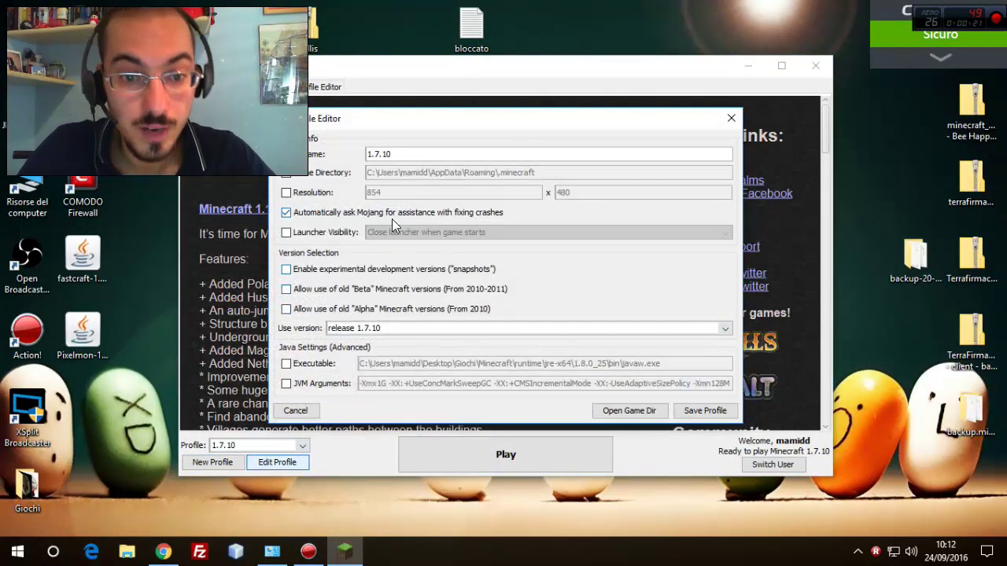
type("- forge")
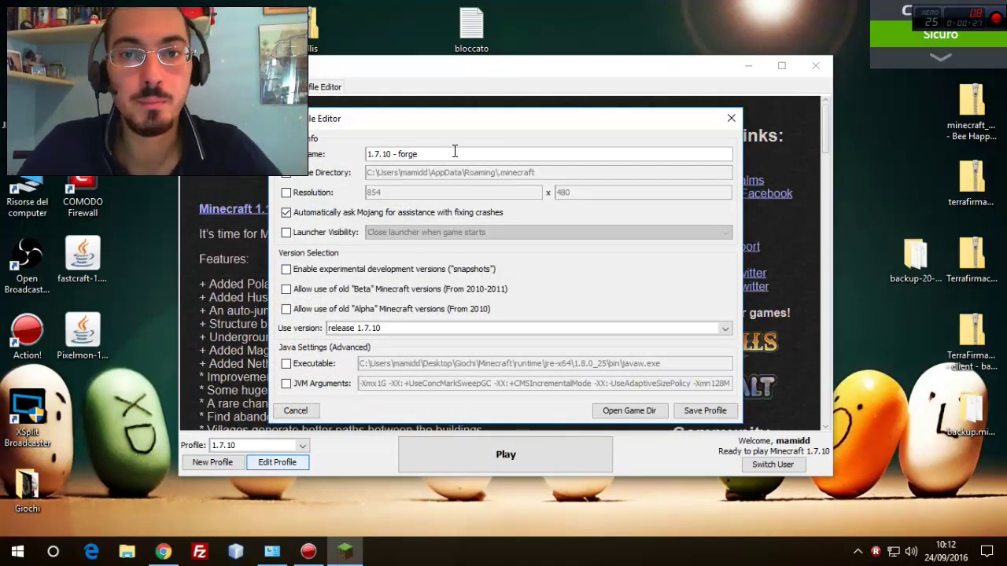
left_click(411, 329)
scroll(461, 360, "down", 10)
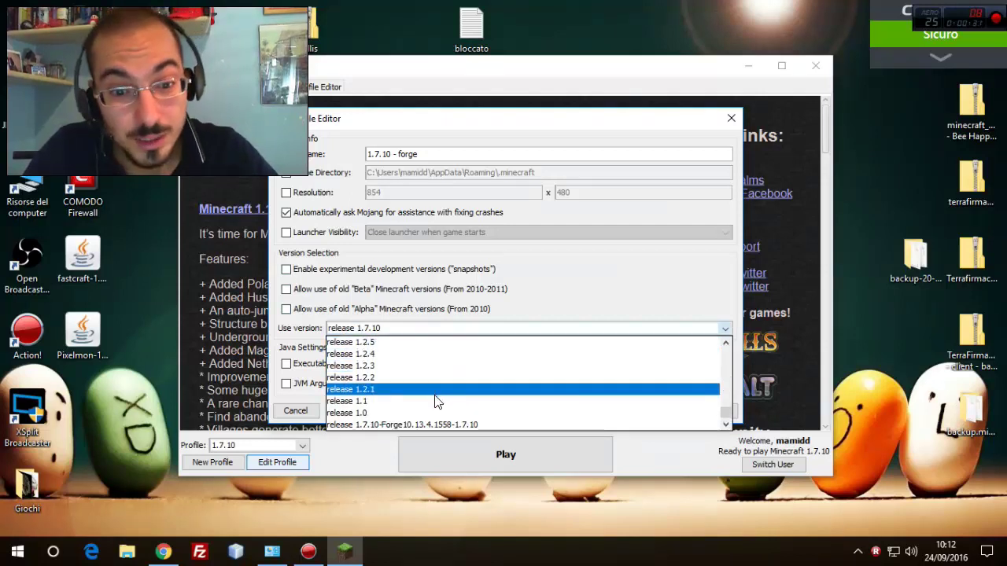
left_click(485, 425)
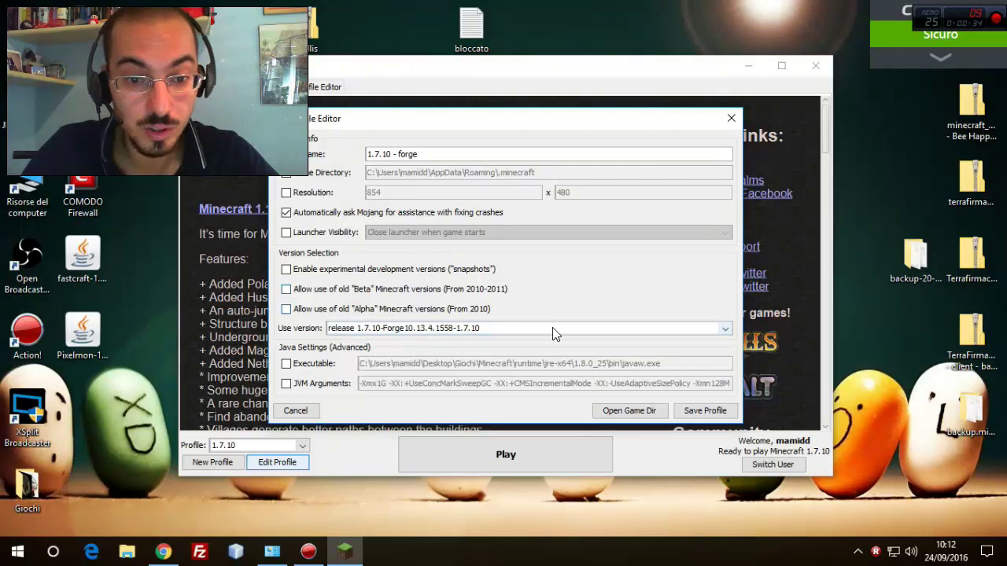
left_click(705, 411)
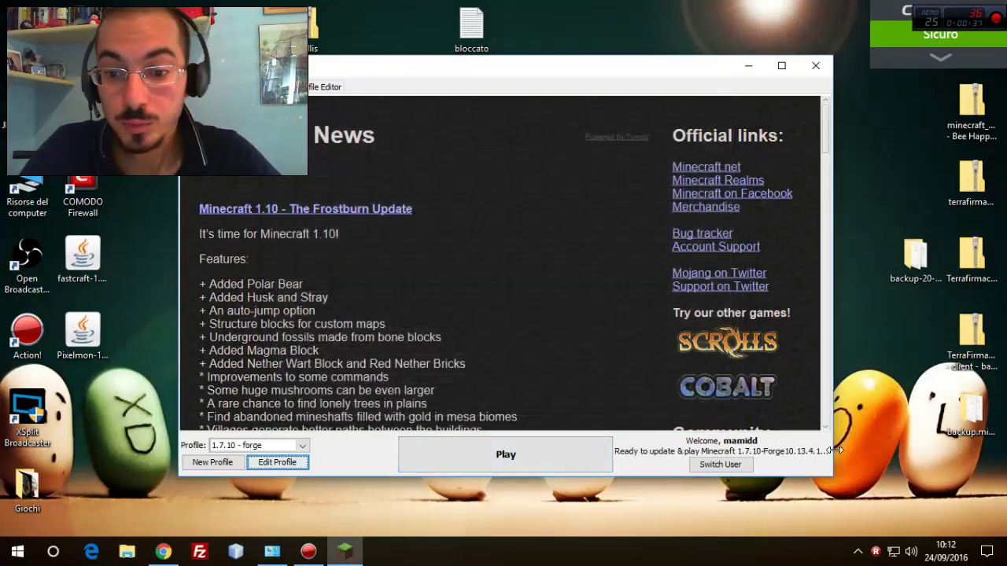
Launch the game with the "1.7.10 - forge" profile, view its mod list, and quit the game
left_click(555, 461)
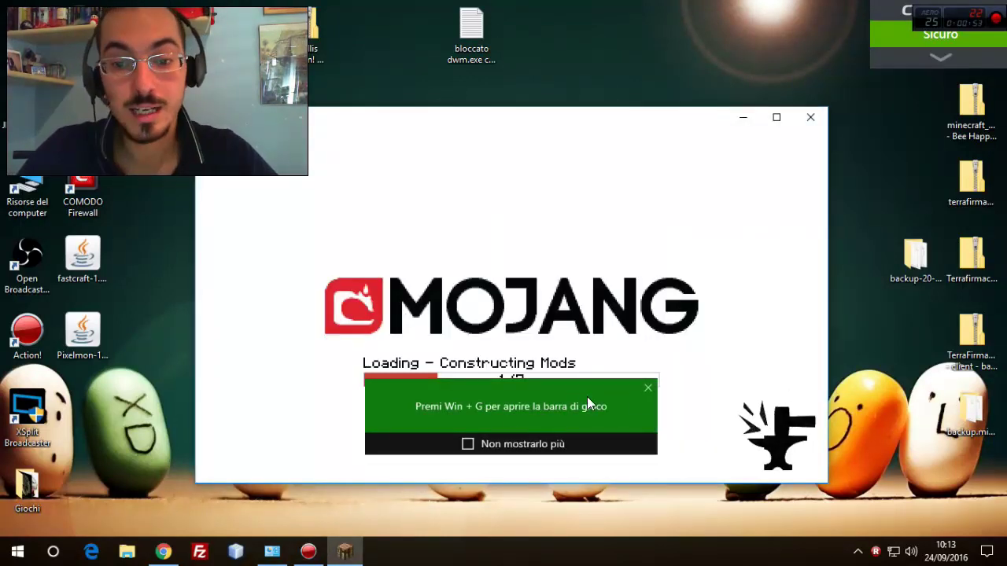
left_click(648, 389)
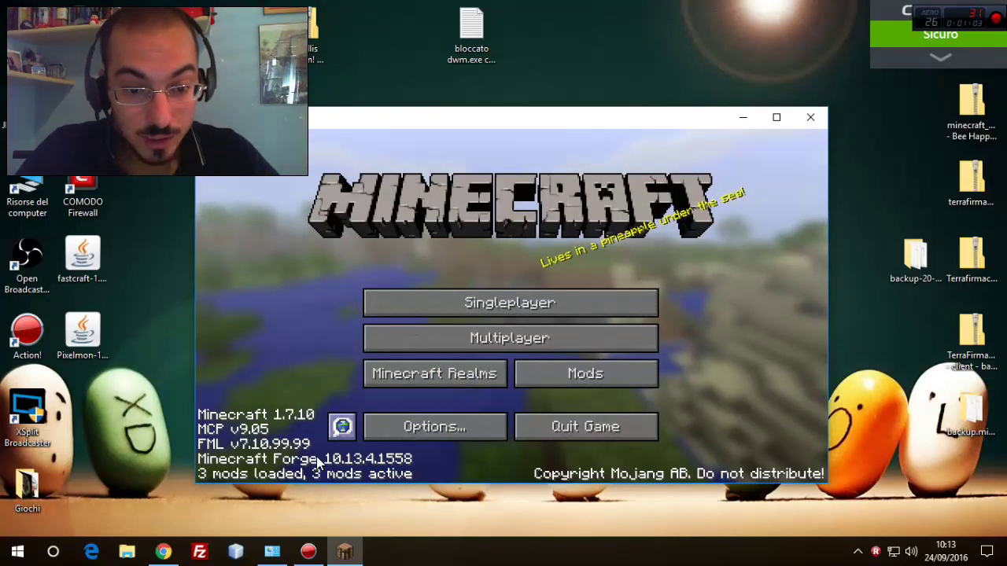
left_click(601, 375)
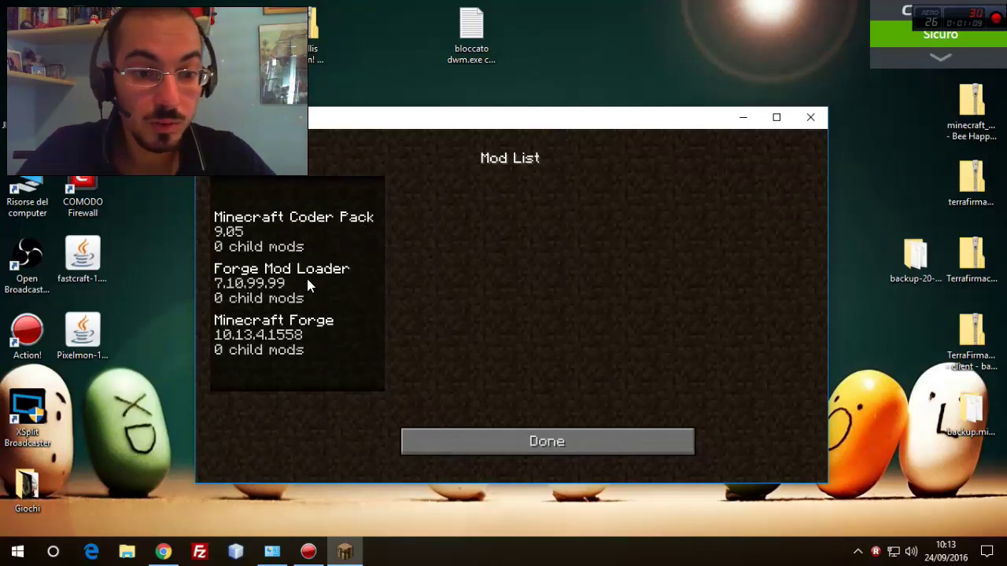
left_click(582, 441)
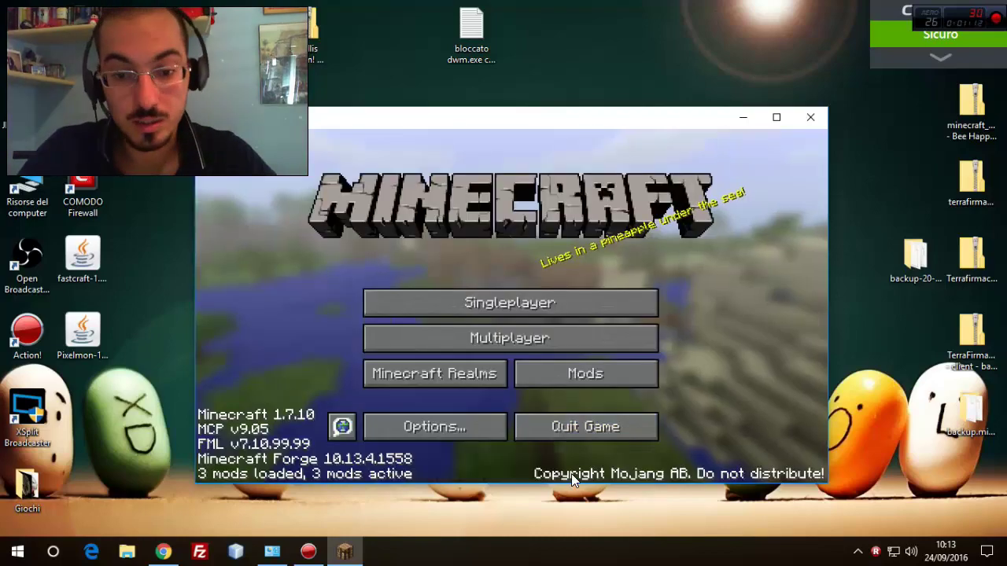
left_click(593, 428)
Open the mods folder inside AppData\Roaming\.minecraft in a new File Explorer window
left_click(128, 550)
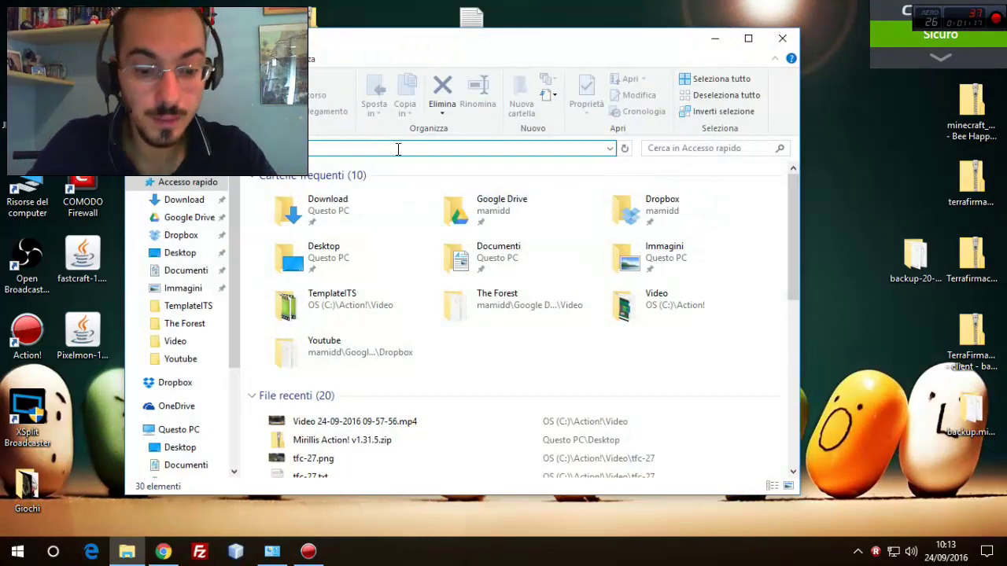
left_click(398, 149)
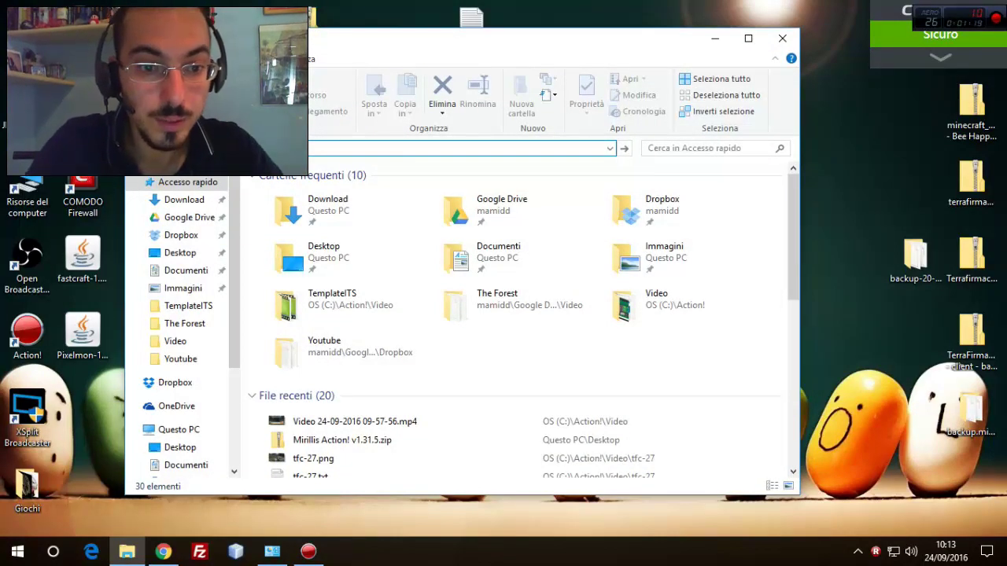
key("Return")
double_click(321, 195)
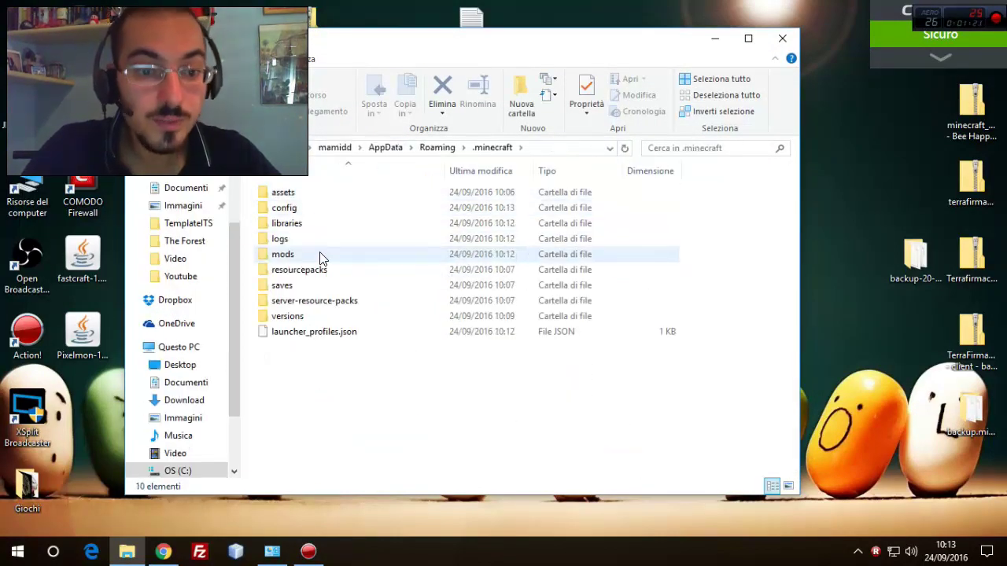
double_click(321, 256)
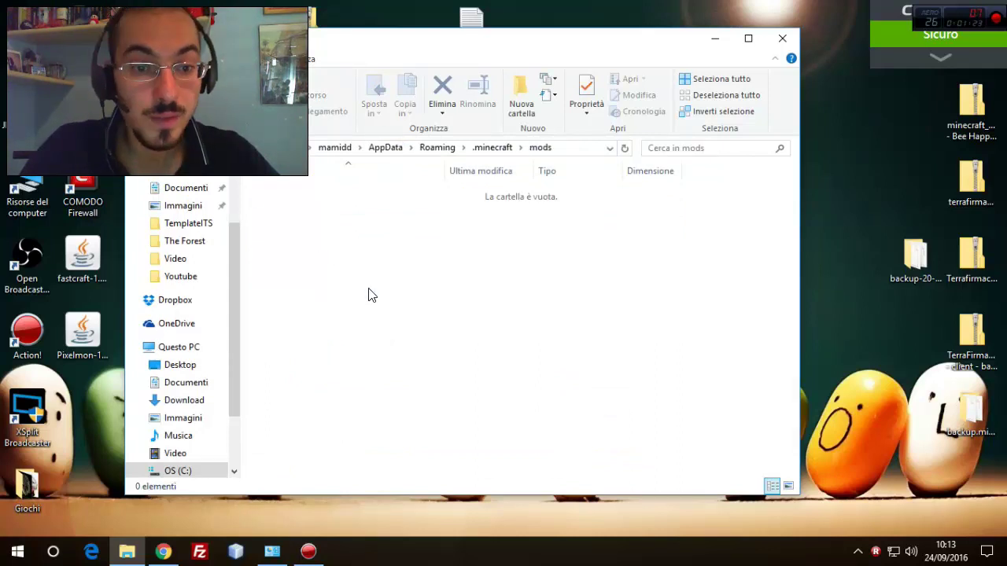
Move the fastcraft and Pixelmon jar files from the desktop into the mods folder
left_click_drag(480, 45, 564, 46)
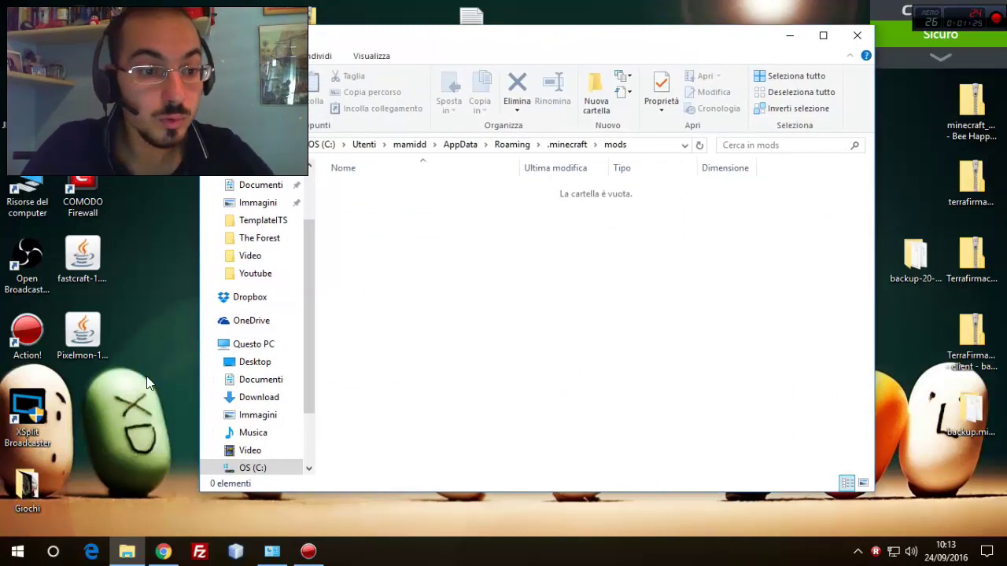
left_click_drag(142, 364, 498, 330)
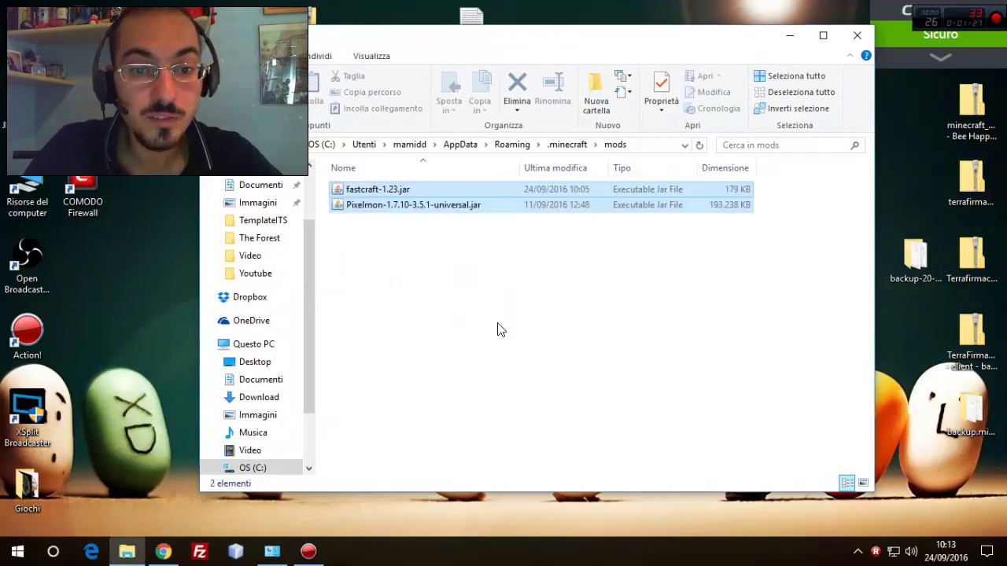
left_click(498, 330)
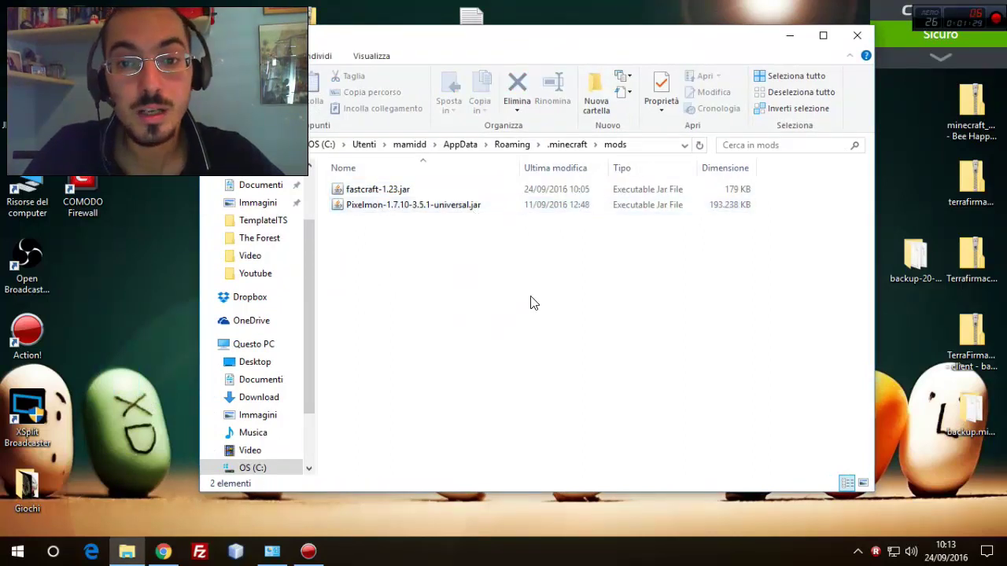
Create a folder named 1.7.10 inside mods, move both mod jars into it, and close the window
right_click(426, 267)
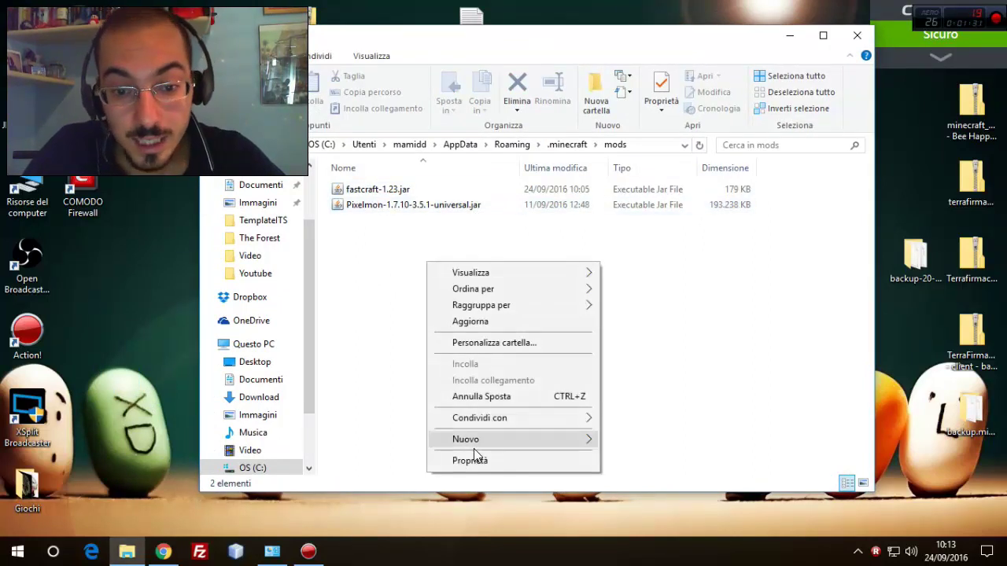
mouse_move(473, 441)
left_click(670, 288)
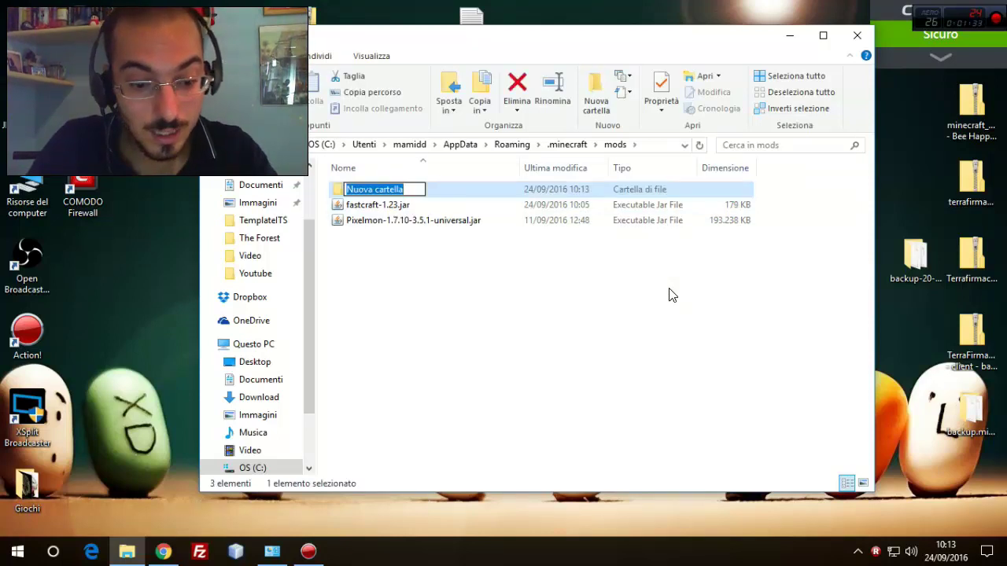
type("1.7.10")
key("Return")
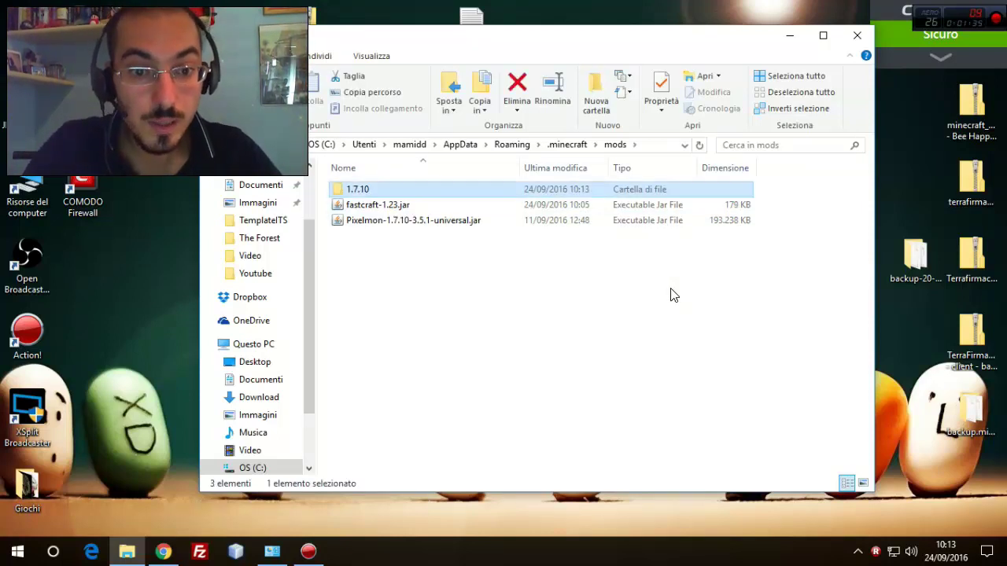
left_click_drag(488, 267, 401, 194)
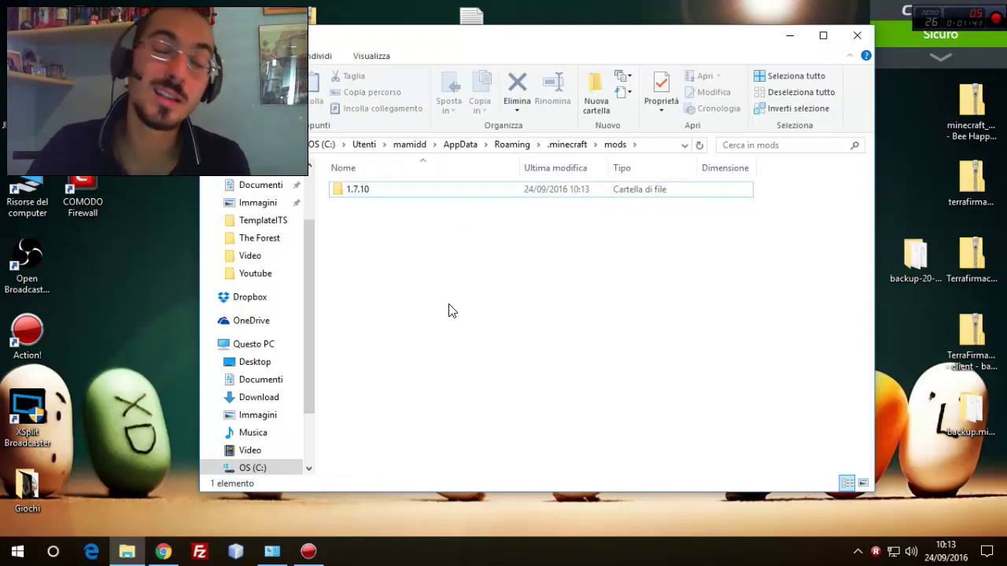
left_click(857, 35)
Reopen the Minecraft launcher from the Giochi folder and close the File Explorer window
double_click(26, 489)
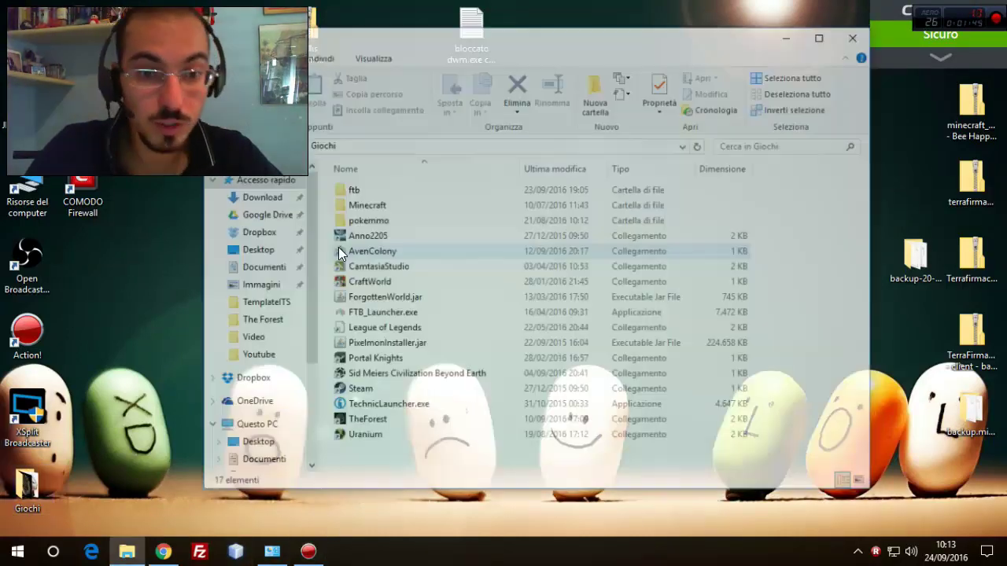
double_click(368, 207)
double_click(413, 244)
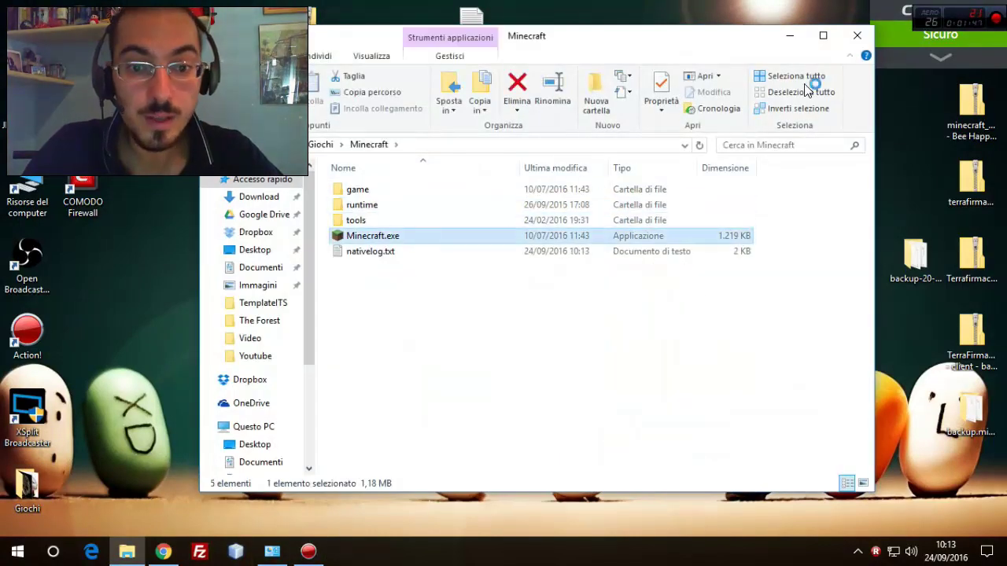
left_click(857, 36)
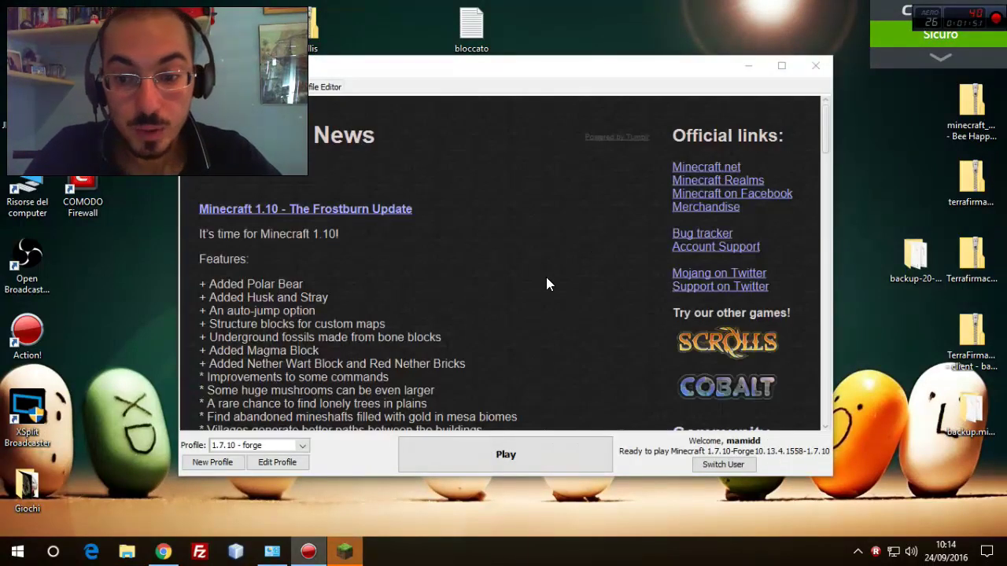
Rename the "1.7.10 - forge" profile to "pixelmon 3.5.1" and save it
left_click(277, 462)
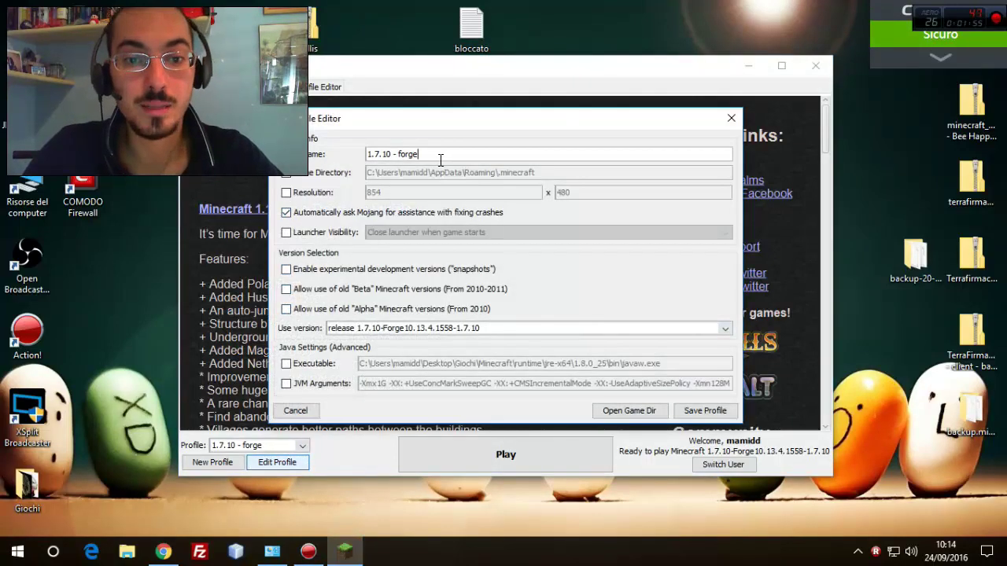
type("pixelmon 3.5.1")
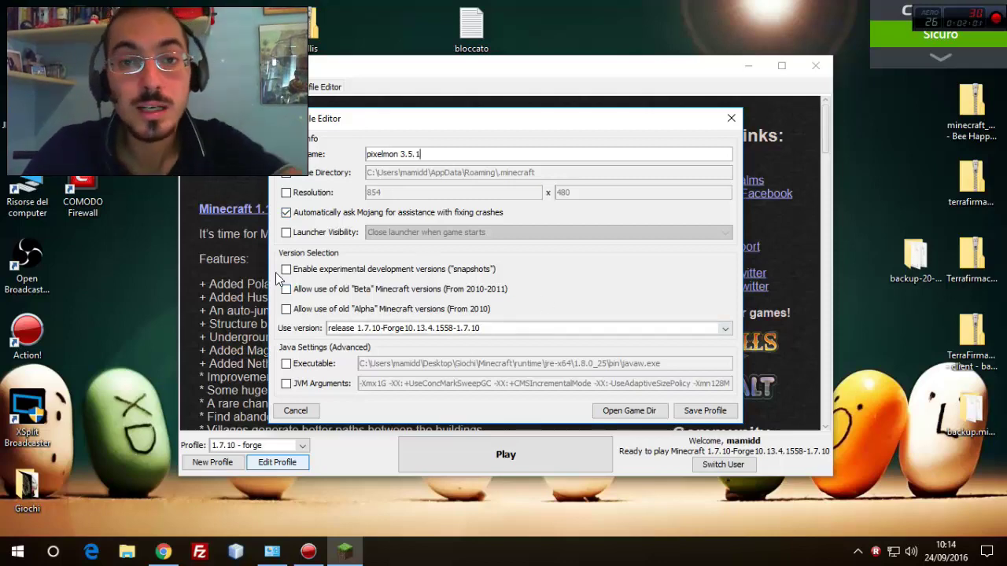
left_click(724, 410)
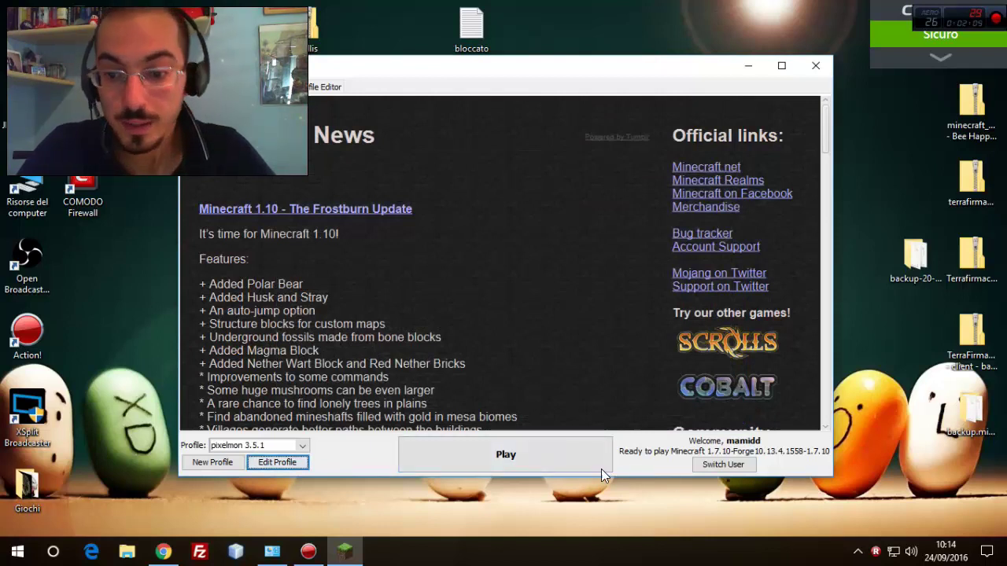
Launch the game with the "pixelmon 3.5.1" profile and check the mod list for FastCraft and Pixelmon
left_click(549, 460)
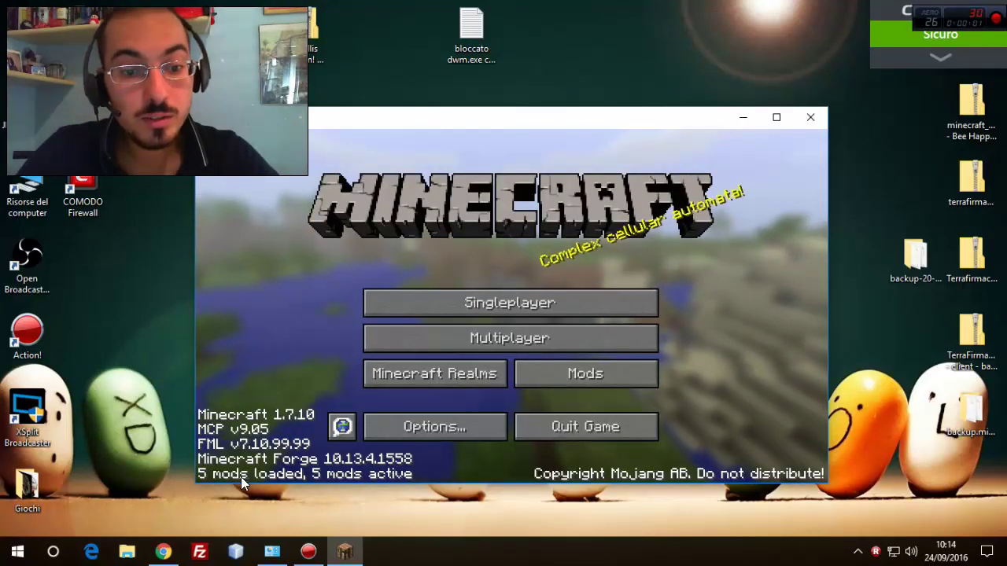
left_click(617, 374)
scroll(354, 278, "down", 1)
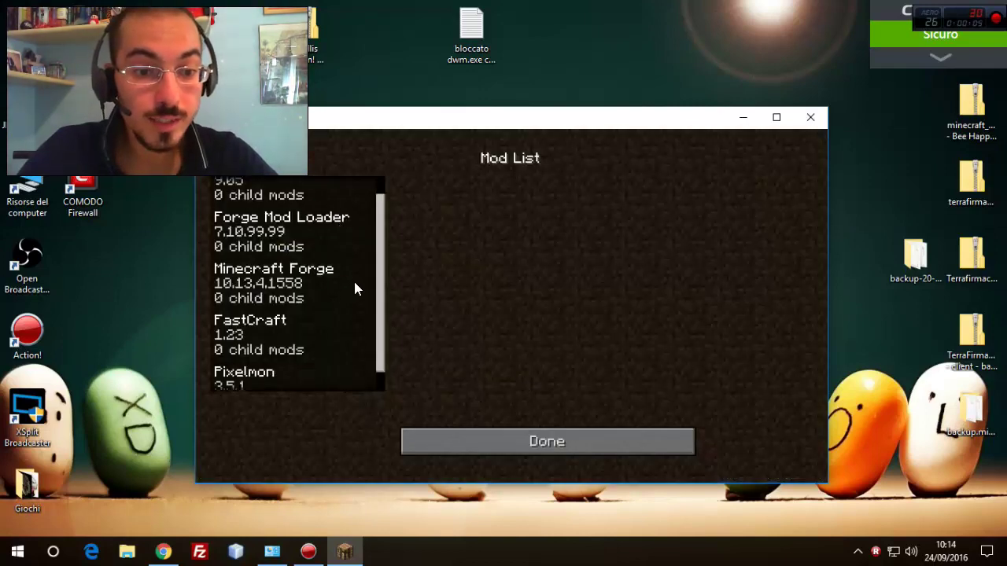
scroll(318, 309, "down", 1)
left_click(589, 443)
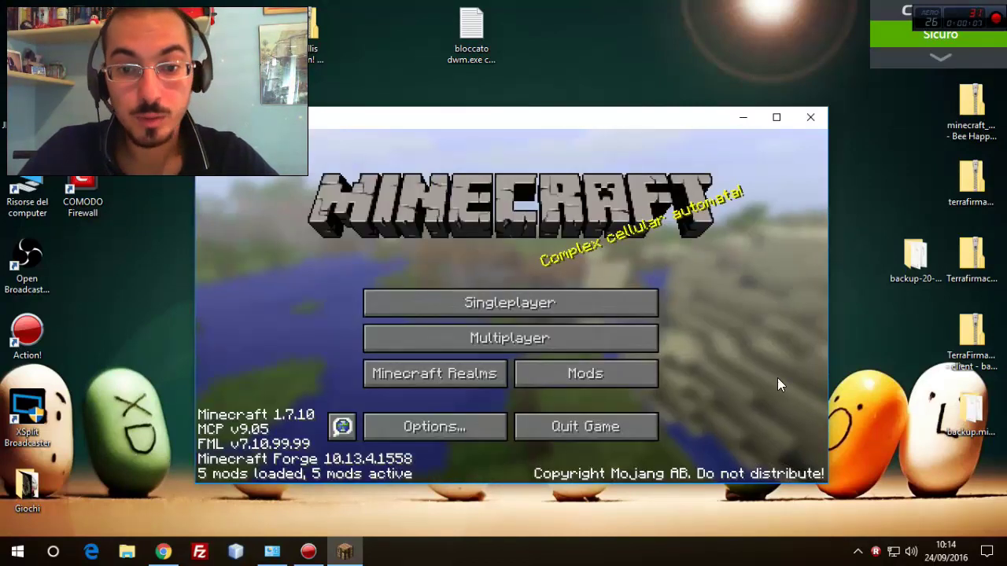
Maximize the game window and add a multiplayer server named "whengamersfail" with the address mc.whengamersfail.it
left_click(777, 117)
left_click(576, 267)
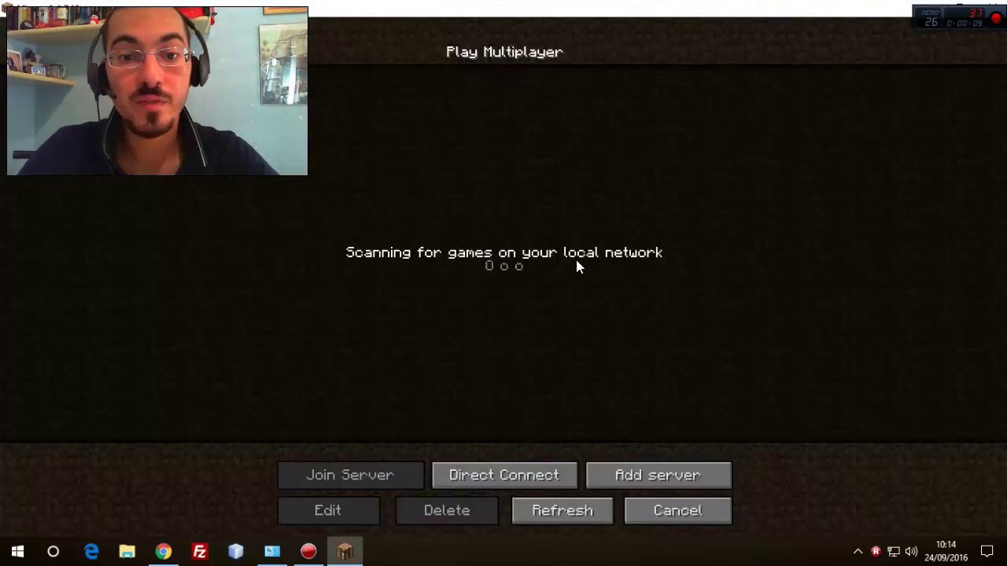
left_click(664, 477)
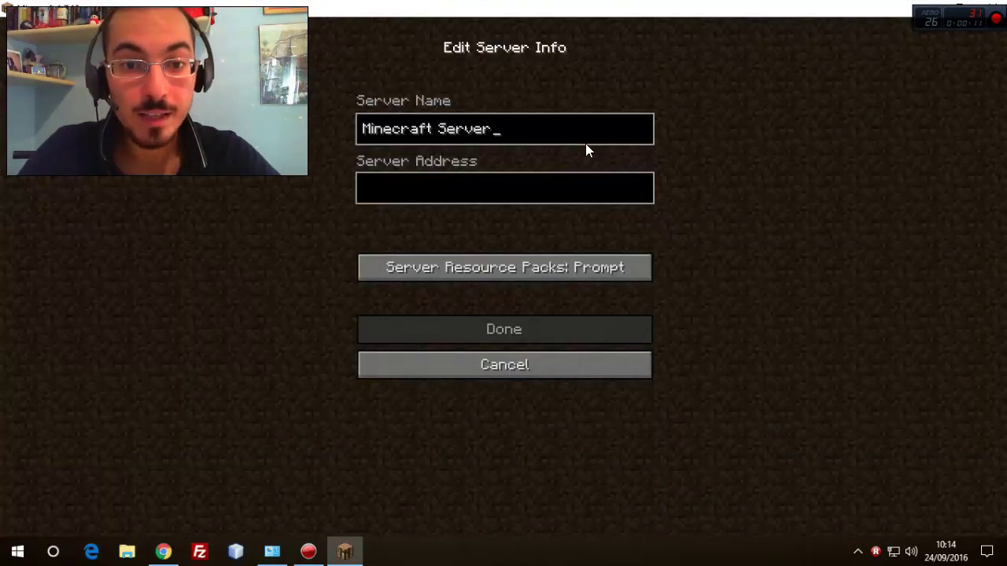
key("ctrl+a")
key("BackSpace")
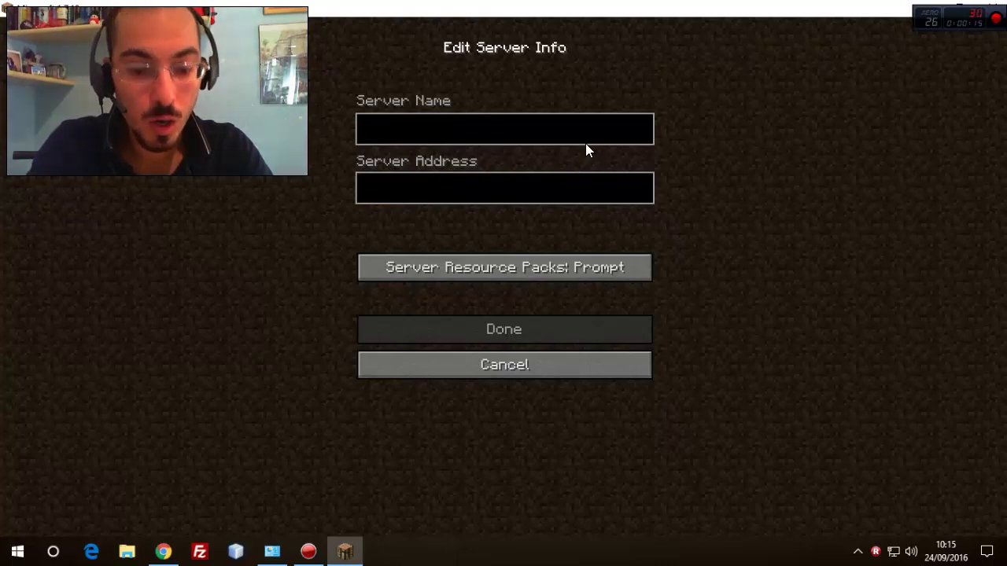
type("whengamersfail")
key("Tab")
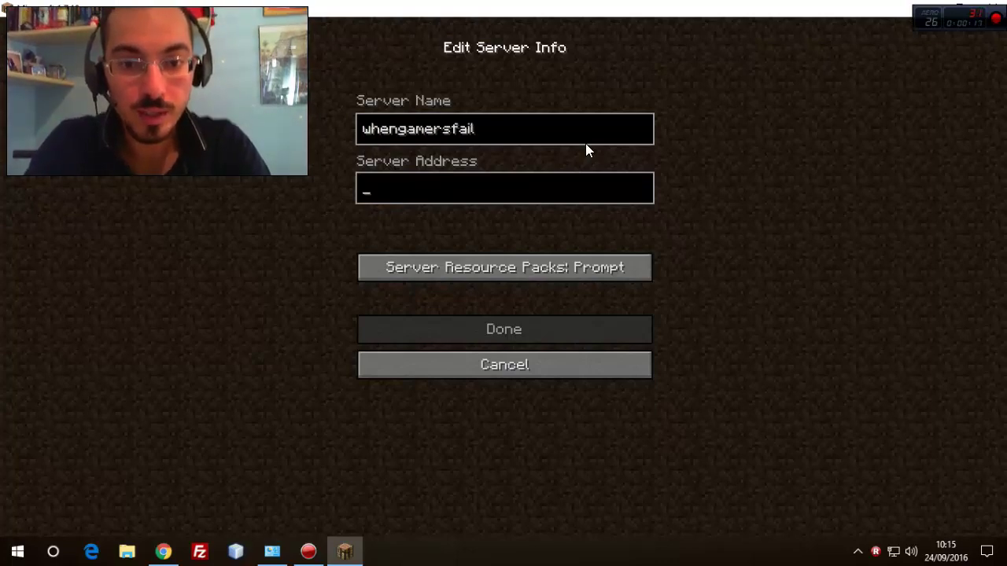
type("mc.w")
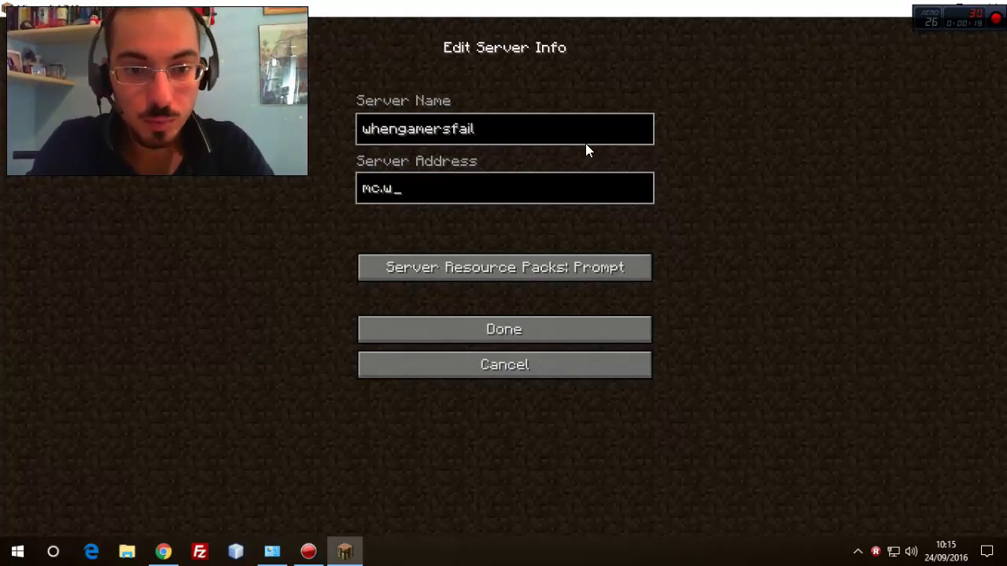
type("hengamersfail")
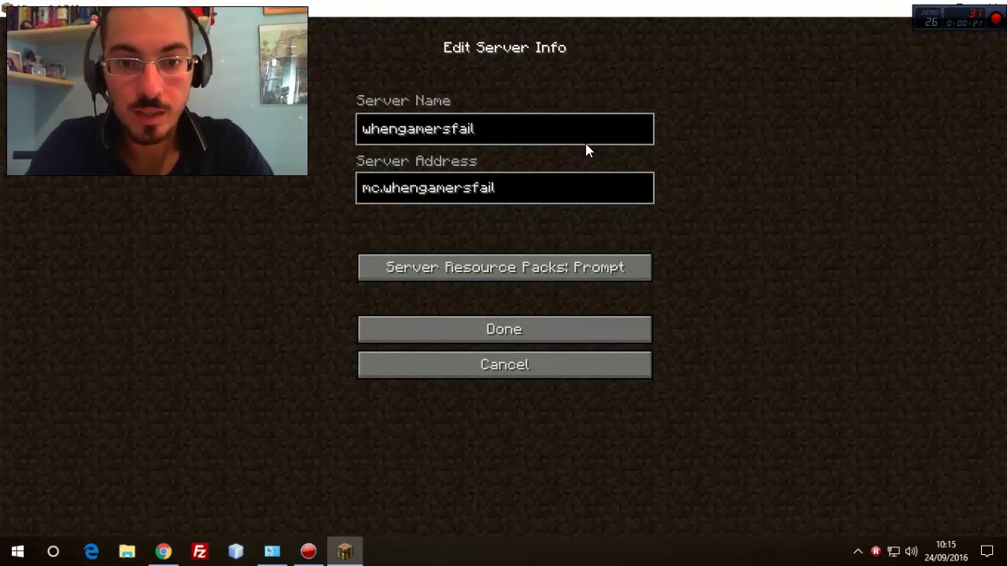
type(".it")
left_click(527, 330)
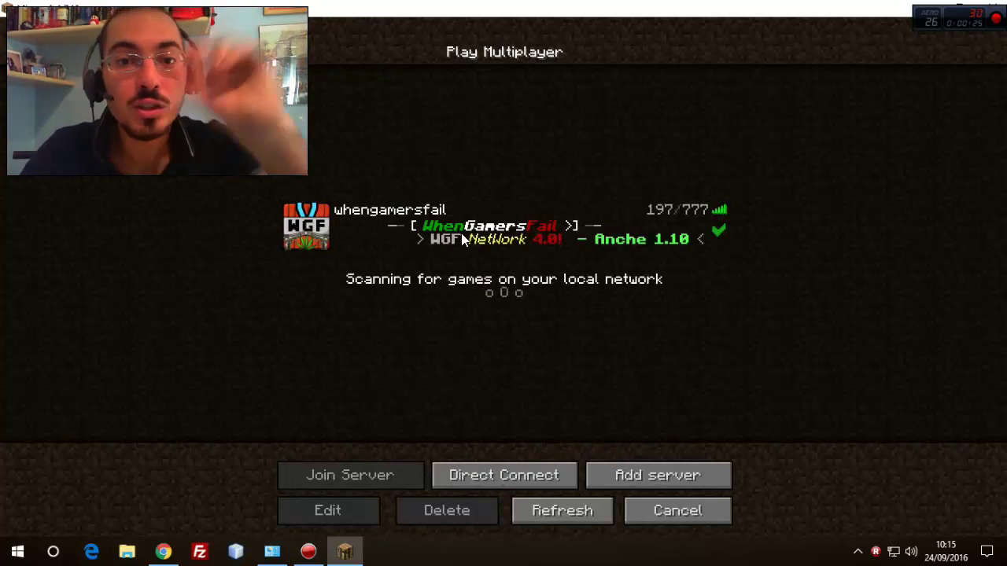
Join the whengamersfail server and walk through the hub into the blue portal beneath the Pokecraft Go sign
left_click(517, 229)
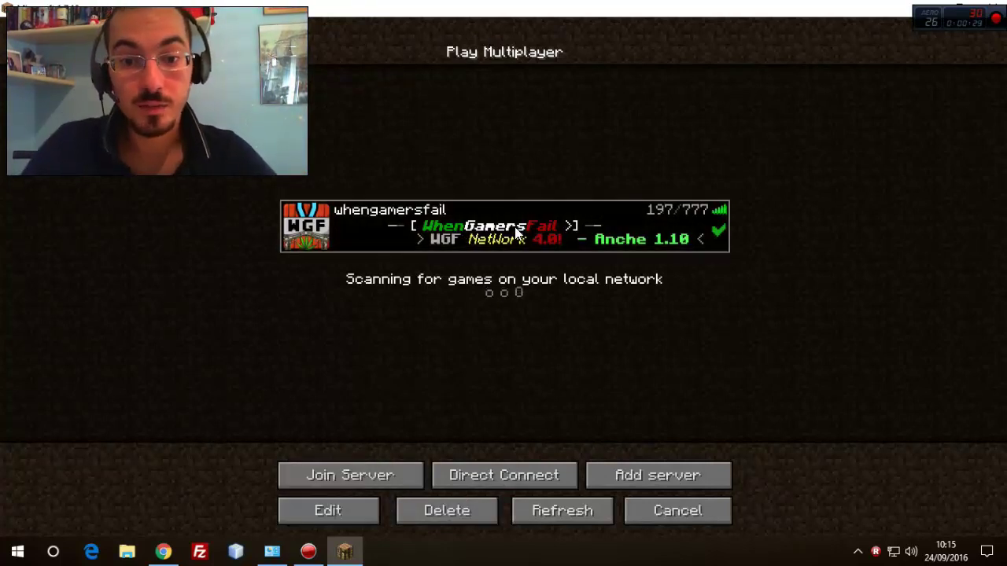
double_click(522, 227)
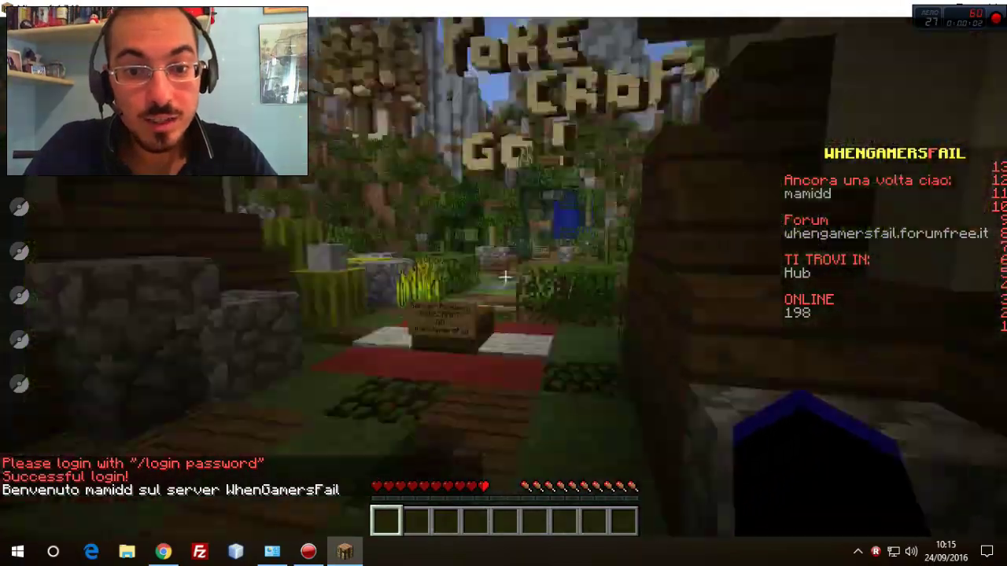
key("w")
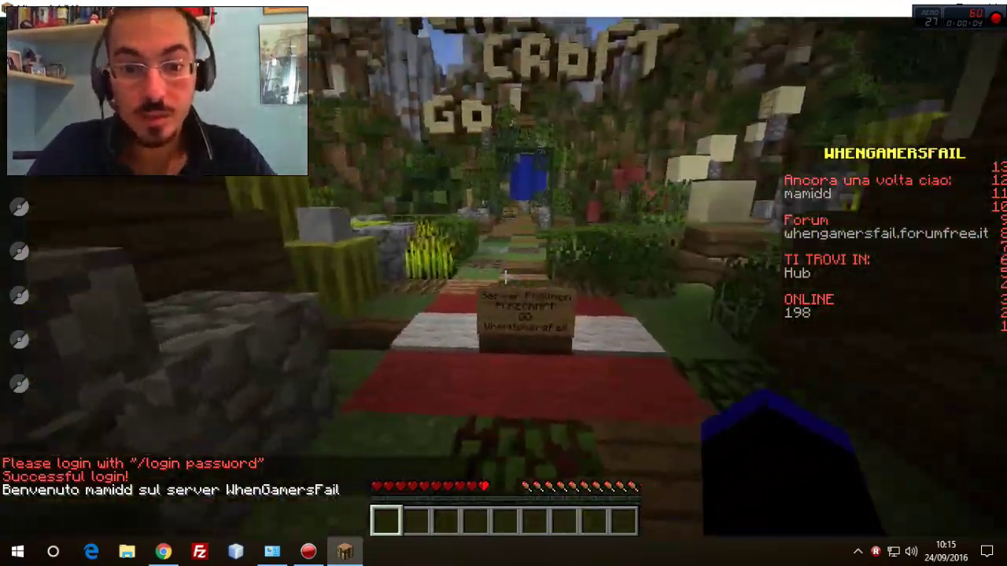
key("w")
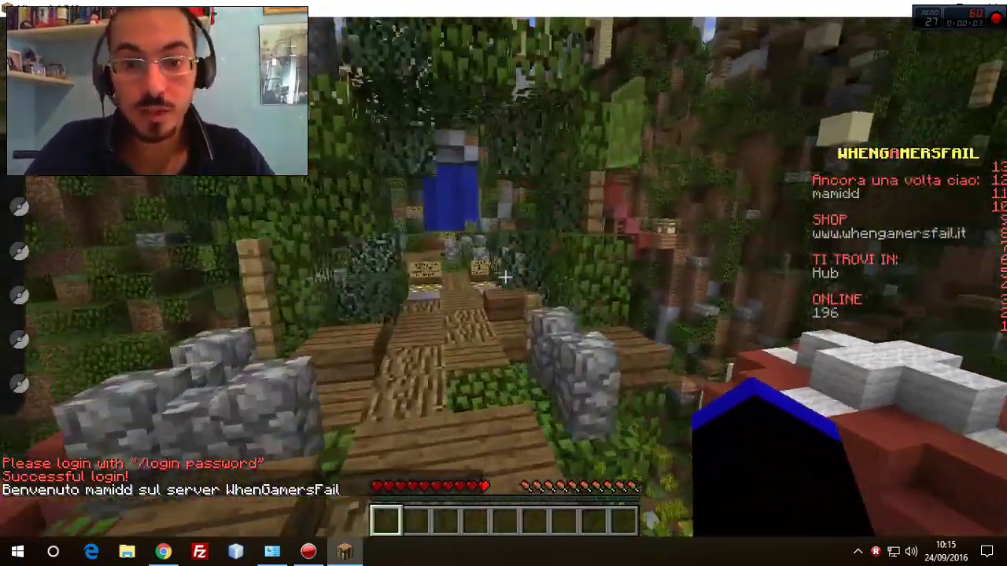
key("w")
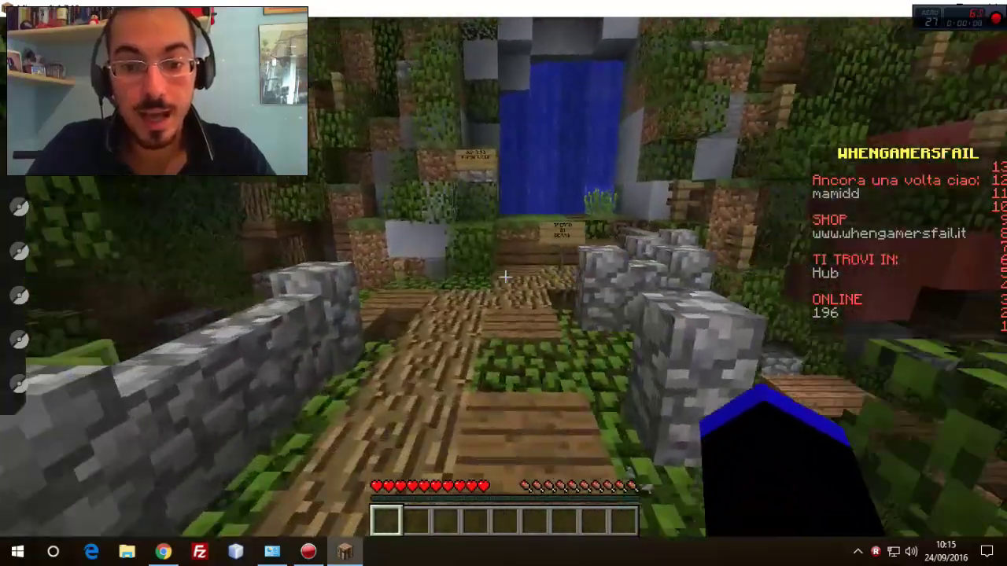
key("w")
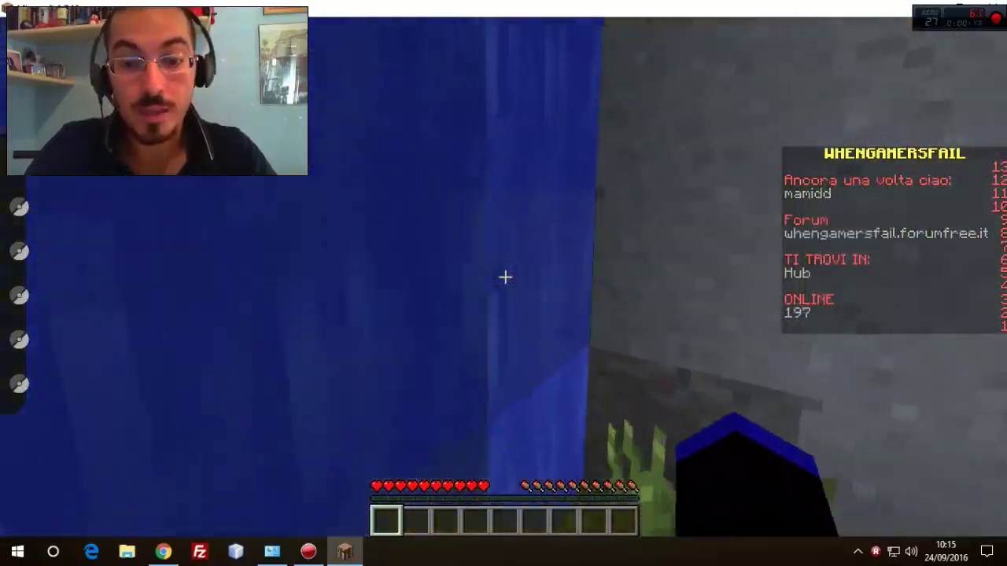
key("w")
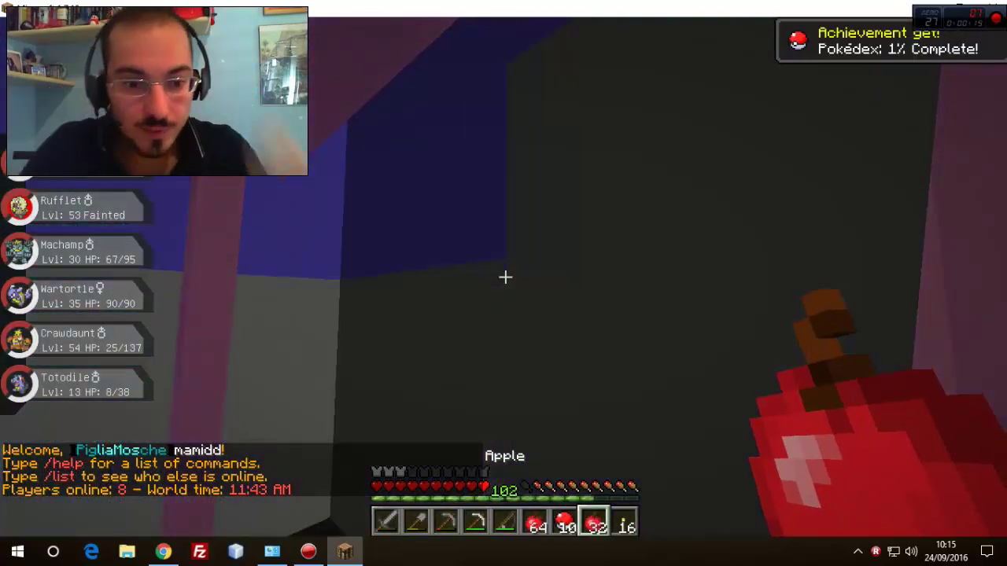
Walk around the Pixelmon spawn building past the information signs and tutorial corridors towards the staircase
key("w")
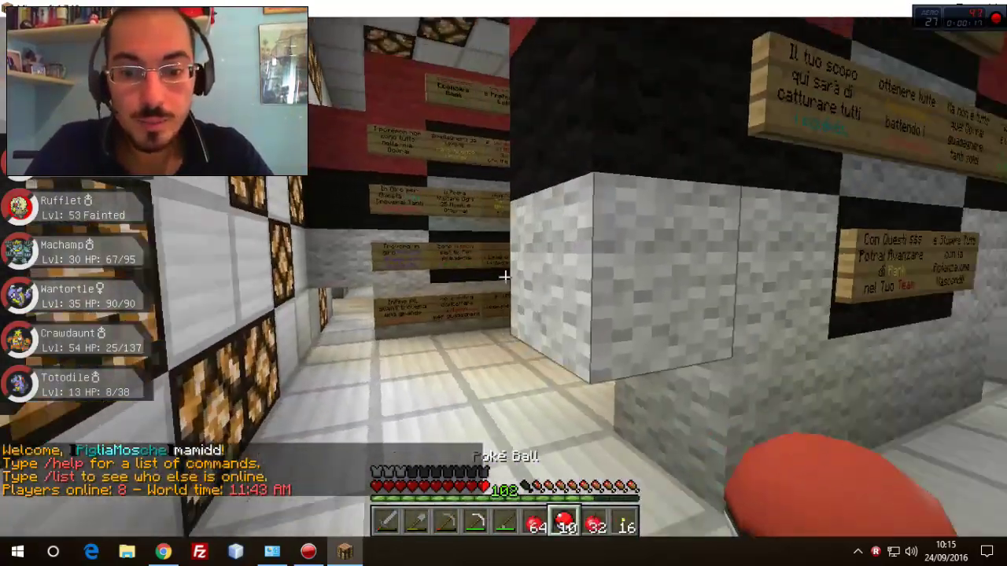
scroll(503, 276, "down", 2)
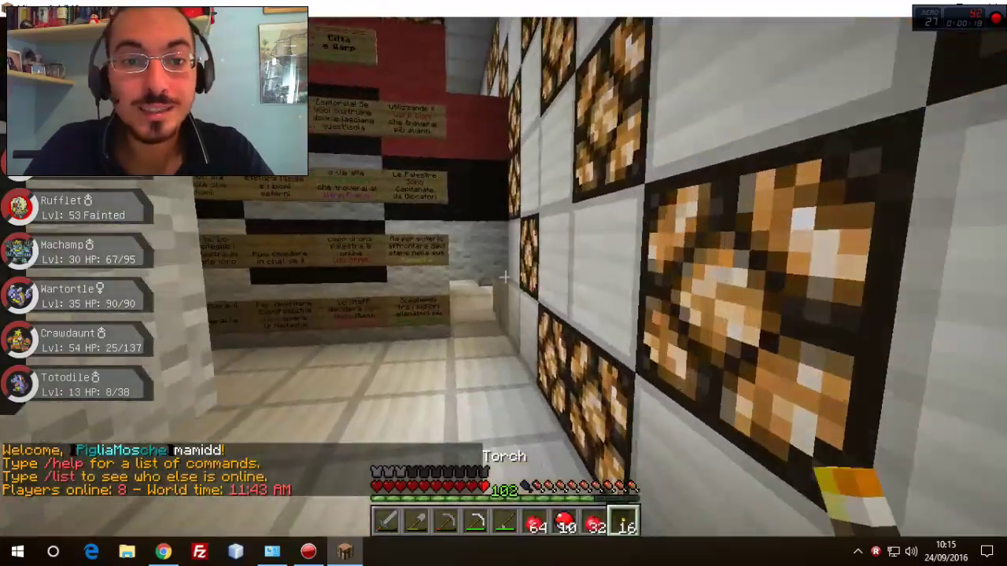
scroll(503, 277, "up", 1)
key("w")
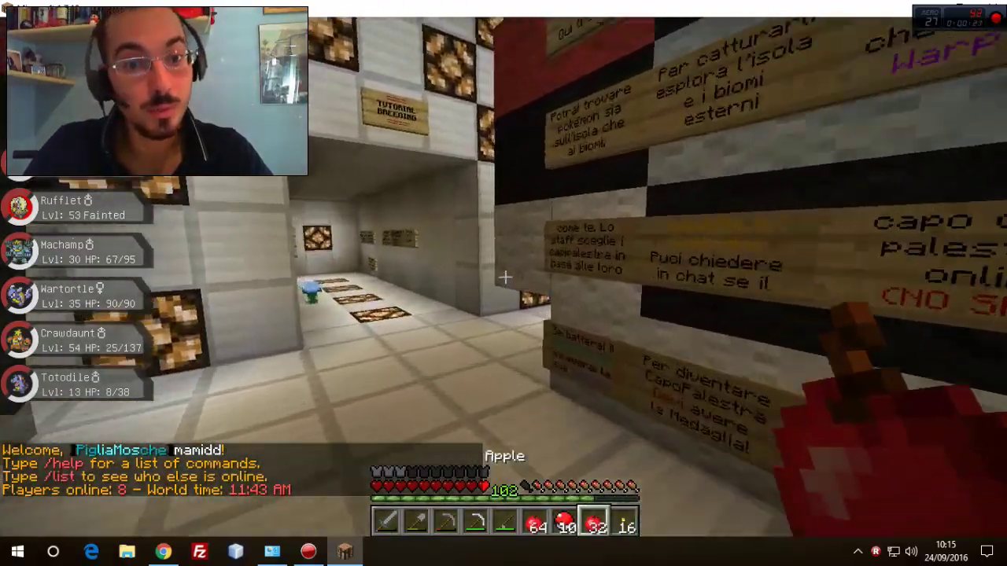
key("w")
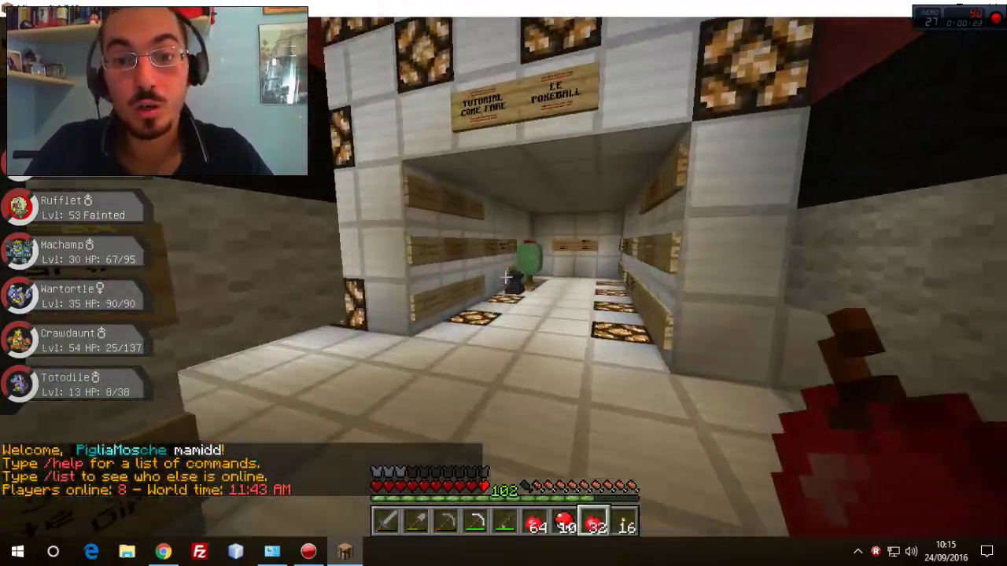
key("w")
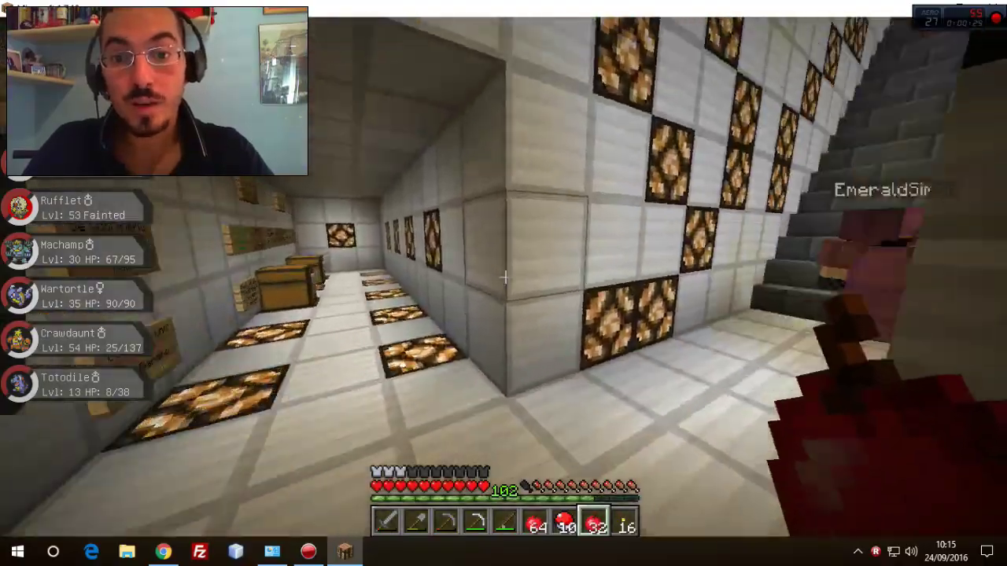
Climb the stone stairs out of the spawn building and cross the plaza towards the archway between the trees
key("w")
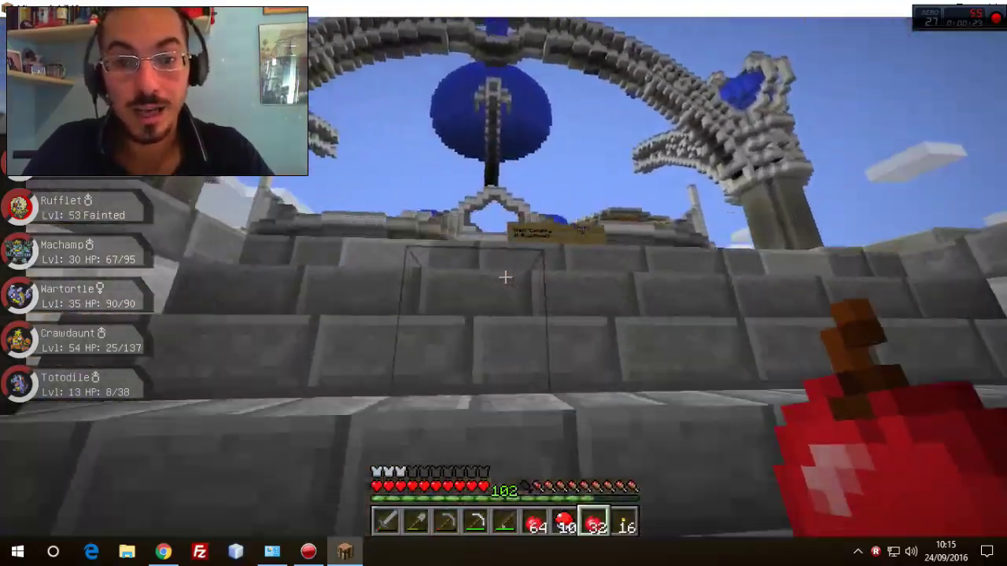
key("w")
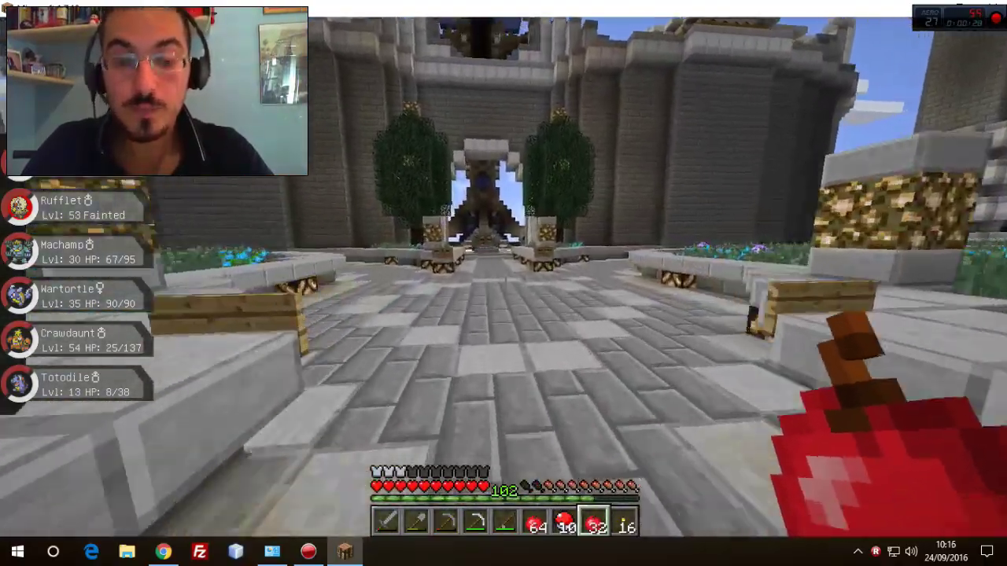
key("w")
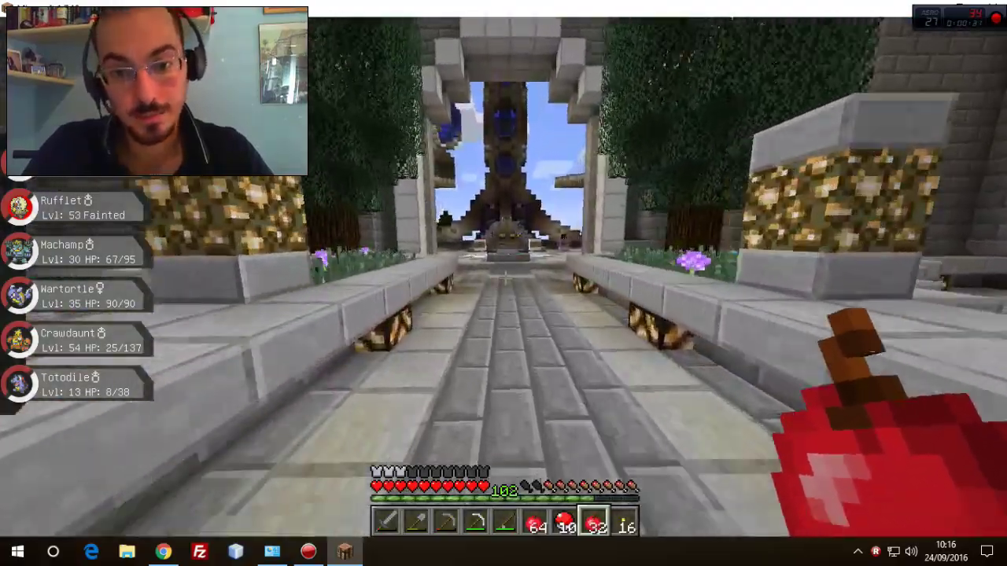